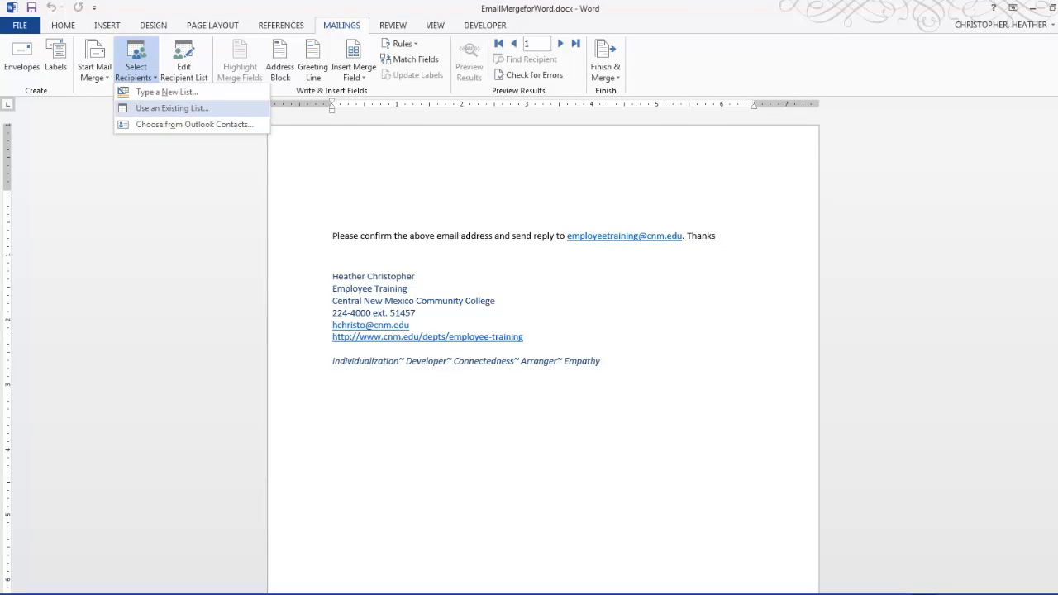
Create a new recipient list for the mail merge and enter the contact's first name in the first entry.
click(167, 91)
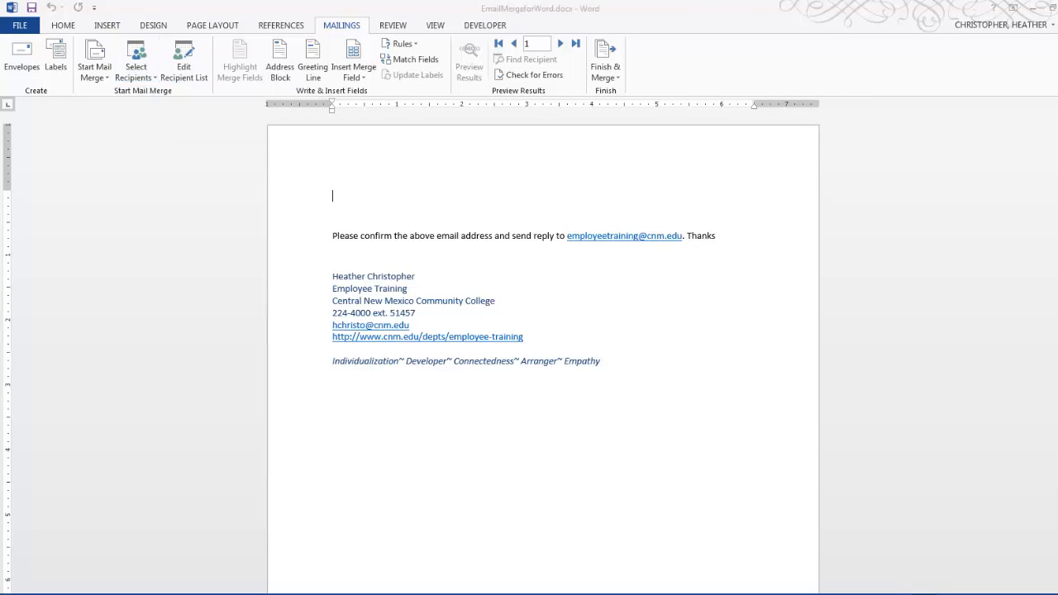
drag(901, 166, 376, 126)
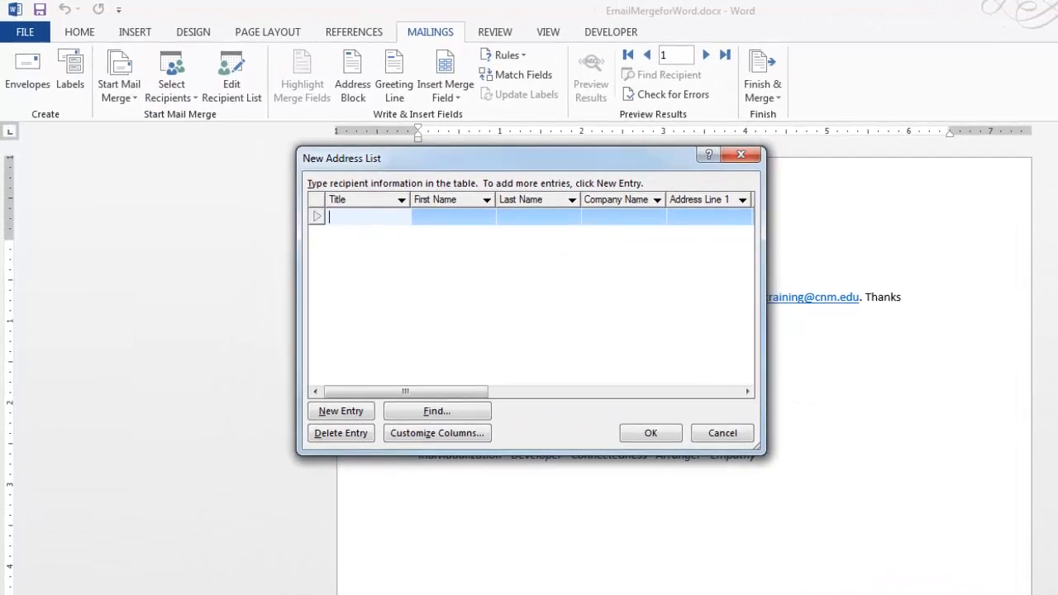
click(447, 215)
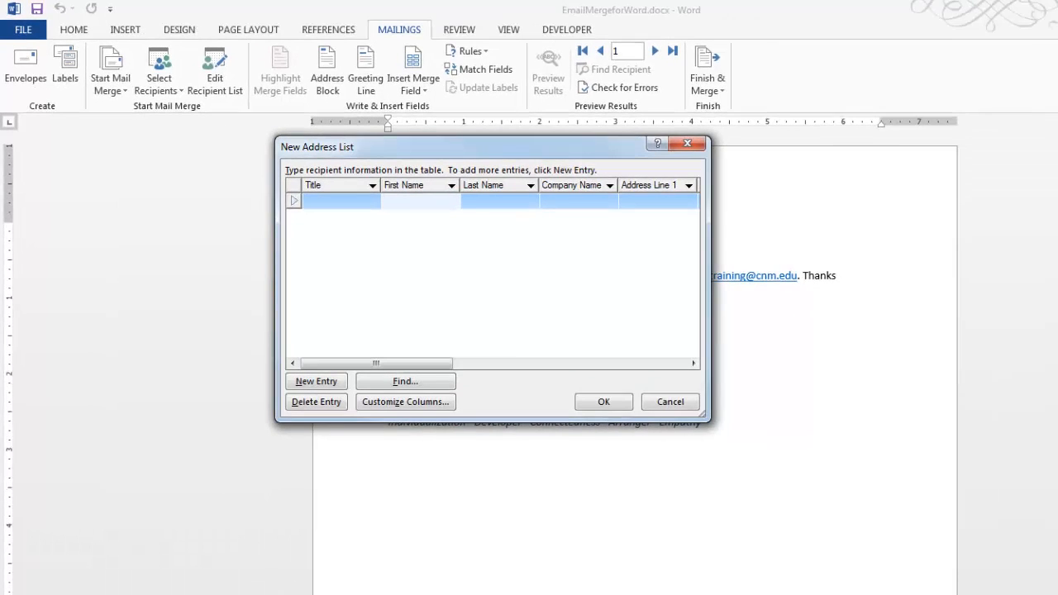
text(Heather)
Save the new address list as ContactsEmail in the My Data Sources folder.
key(Return)
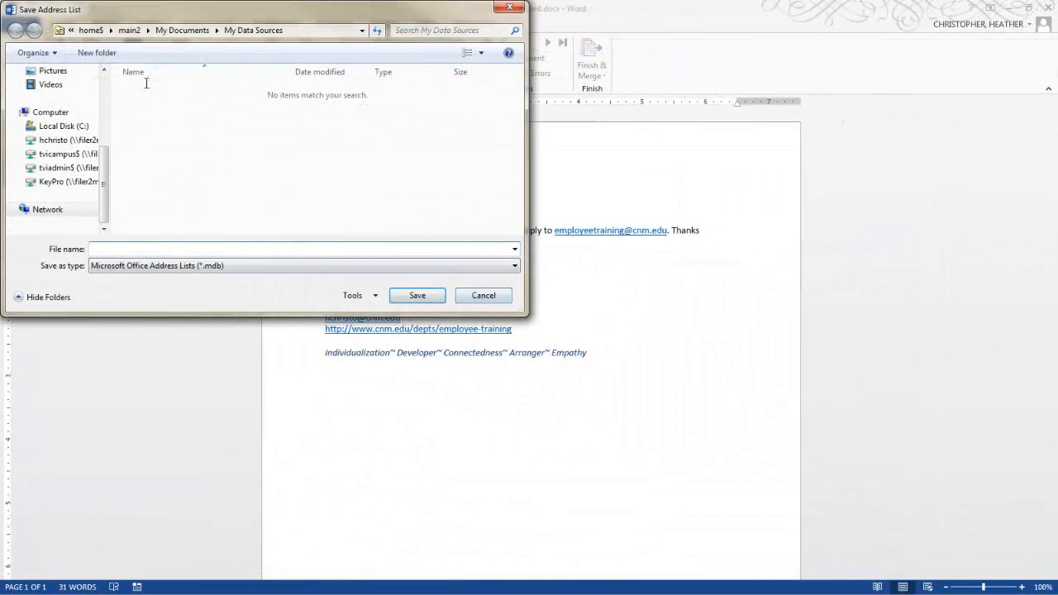
text(ContactsEmail)
key(Return)
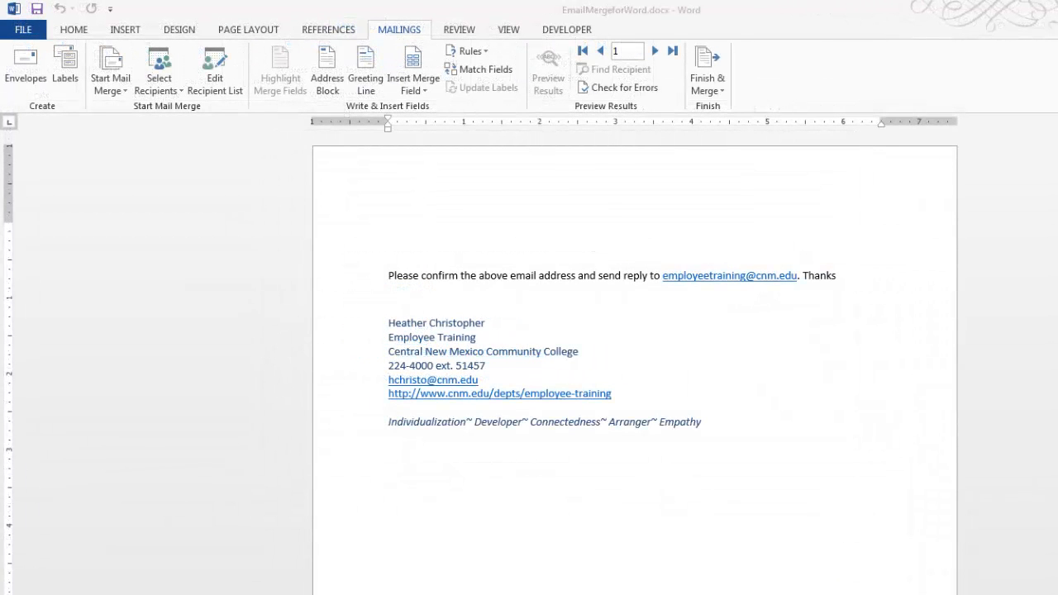
Import the Contacts folder from Outlook as the merge's recipient source.
click(158, 81)
click(225, 145)
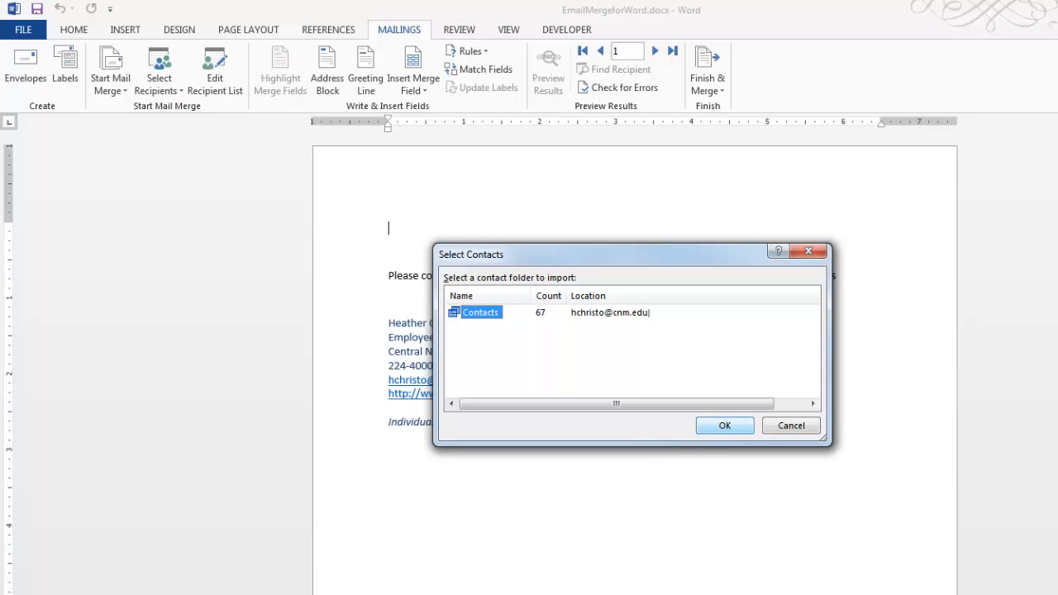
click(725, 426)
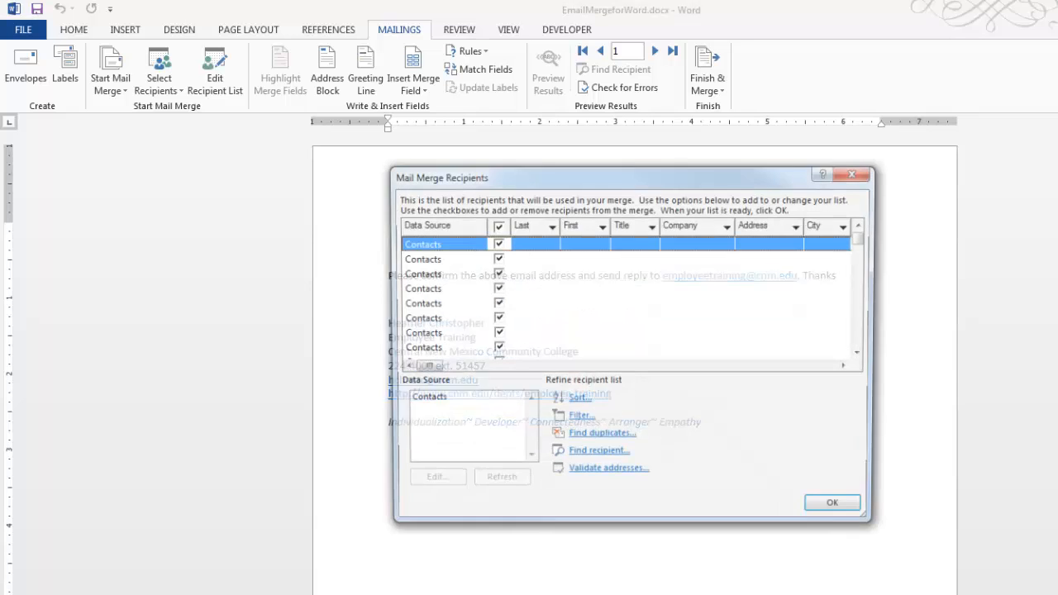
Exclude all imported Outlook contacts, include only the one recipient three rows below the blank-name entry, and accept the list.
click(496, 225)
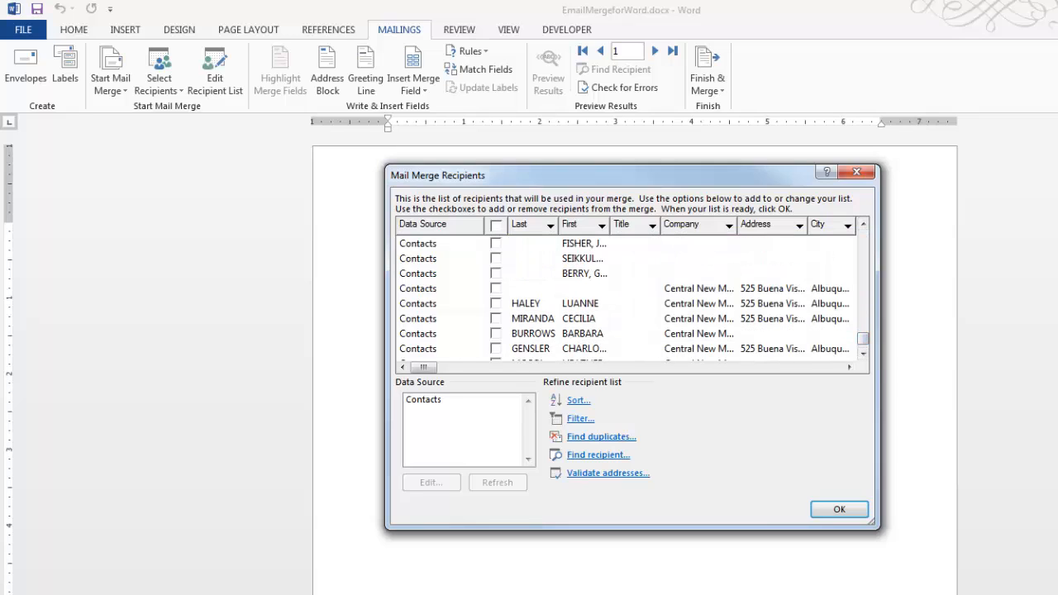
click(496, 334)
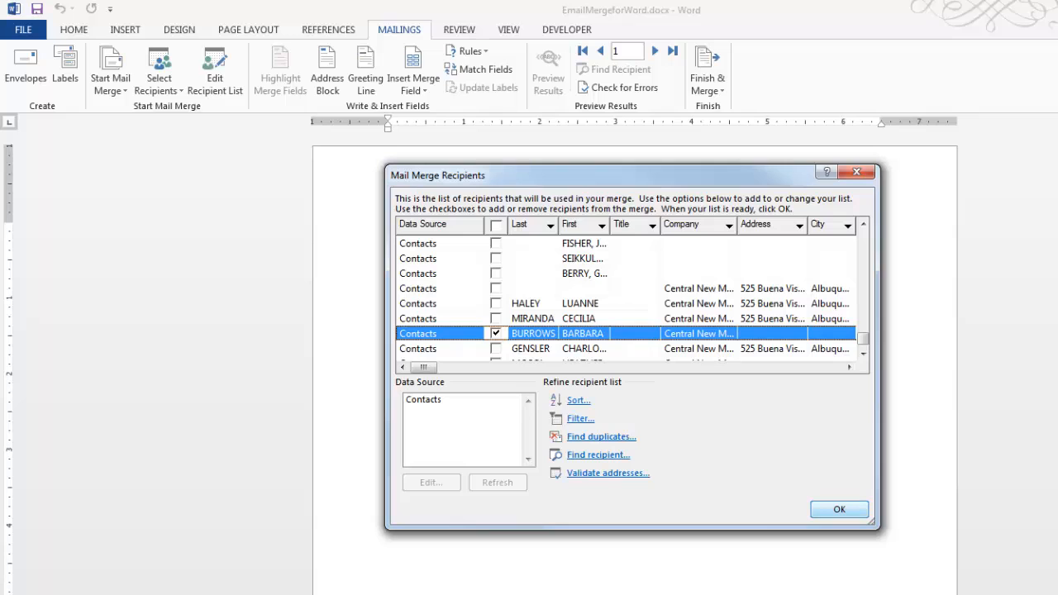
click(839, 509)
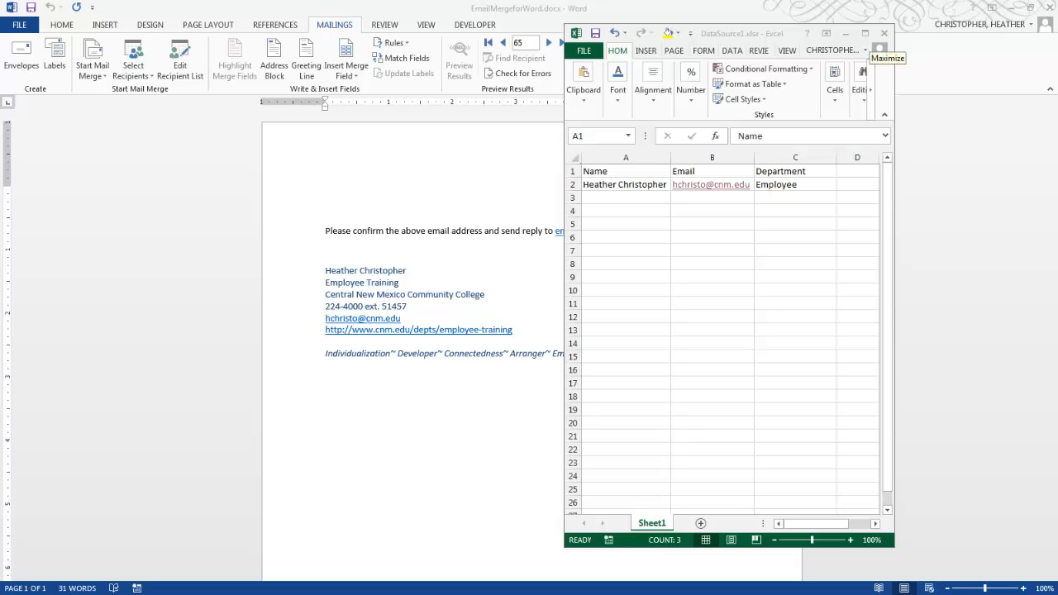
Switch to the DataSource1 workbook in Excel and enter the next contact's full name and e-mail address in row 3.
click(864, 33)
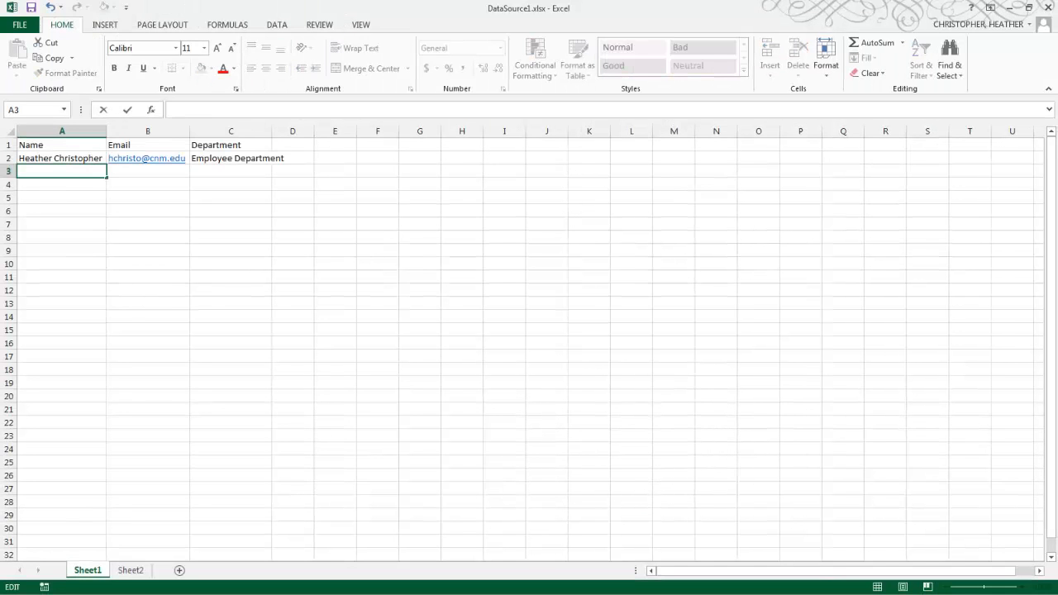
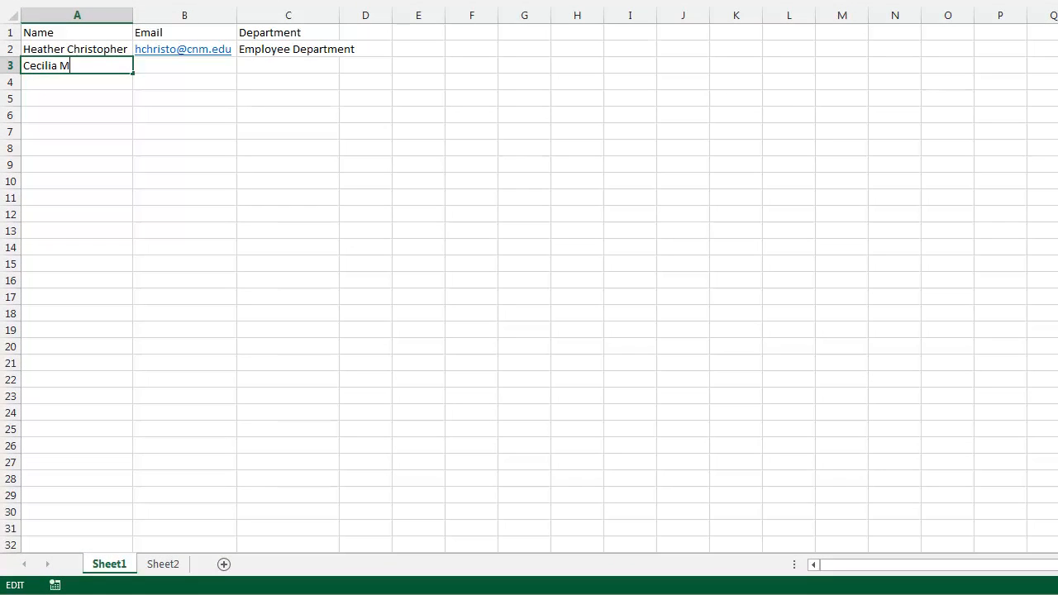
key(Tab)
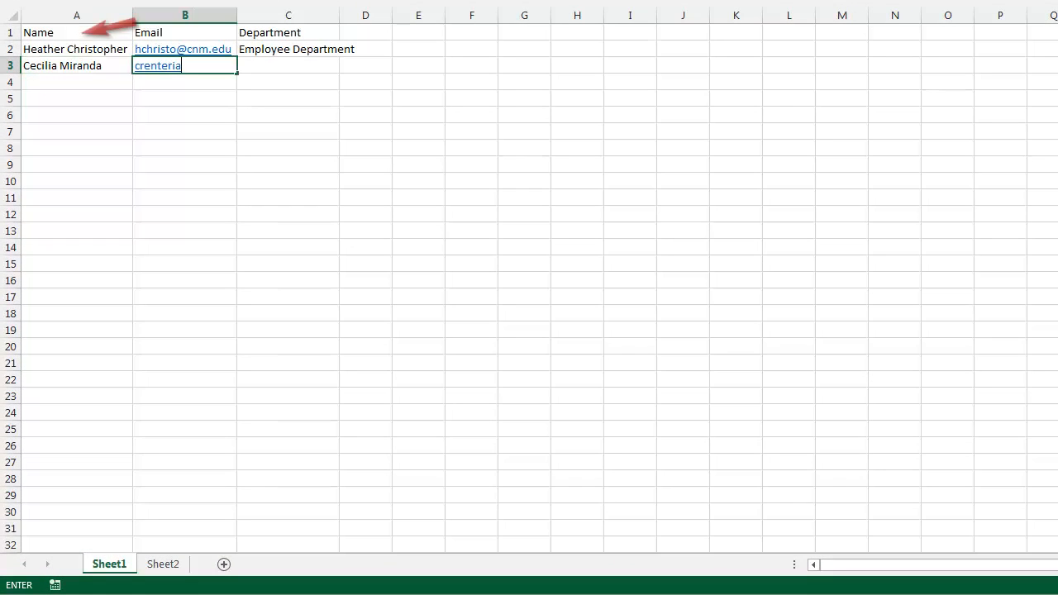
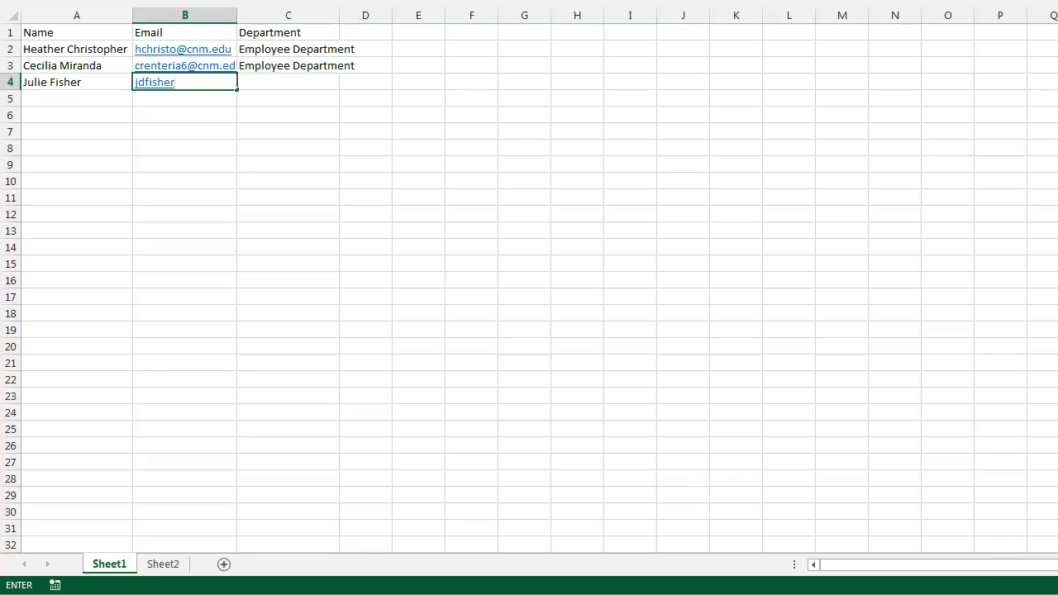
Complete the contact in row 4 with the e-mail address and the department Employee Department.
text(@cnm.edu)
key(Tab)
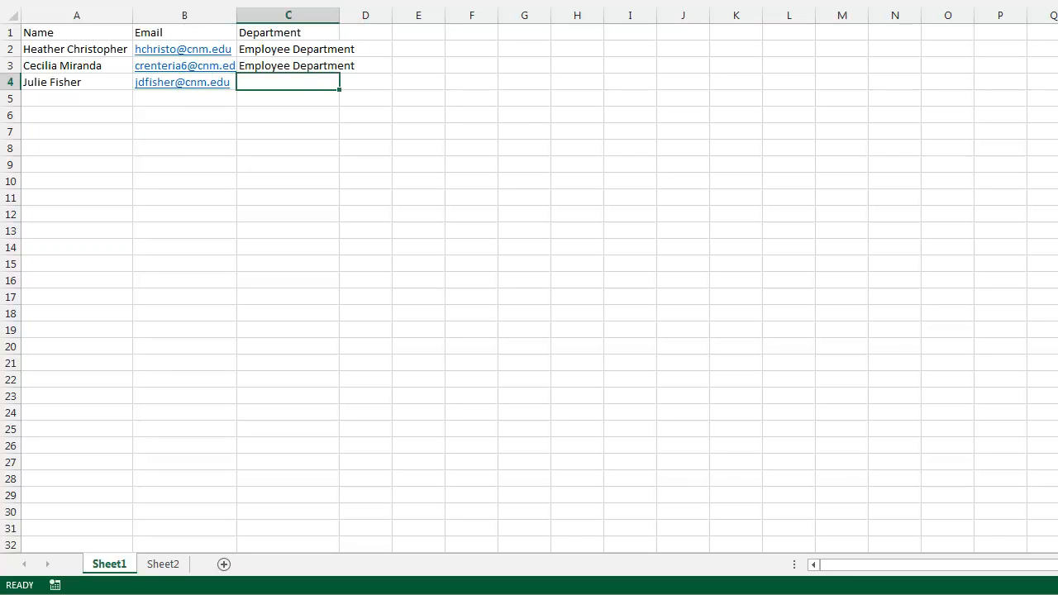
text(e)
key(Return)
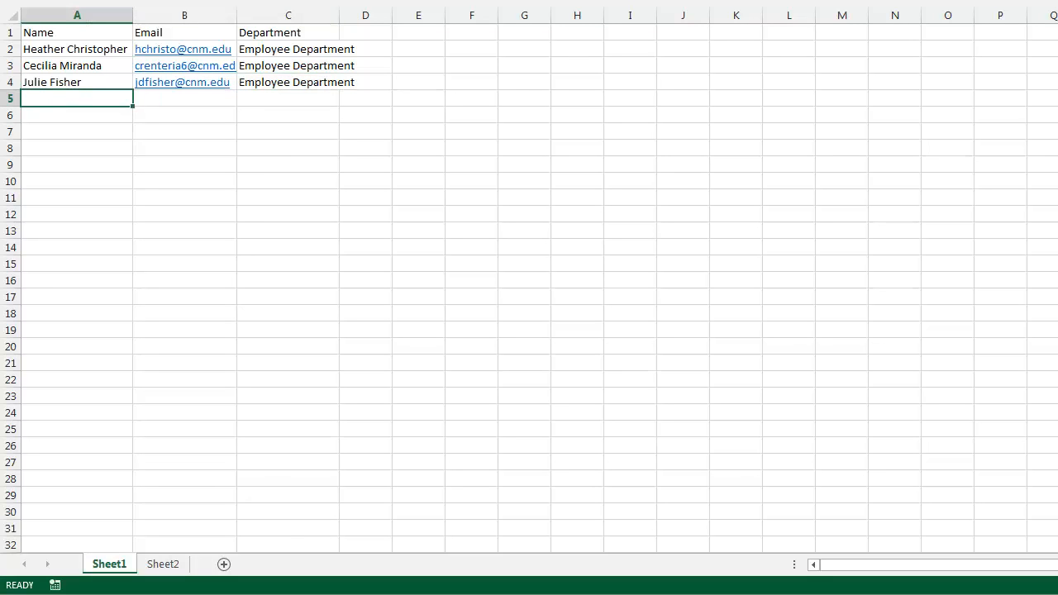
Save the workbook as DataSource1.xlsx in the Mail Merge folder.
click(21, 25)
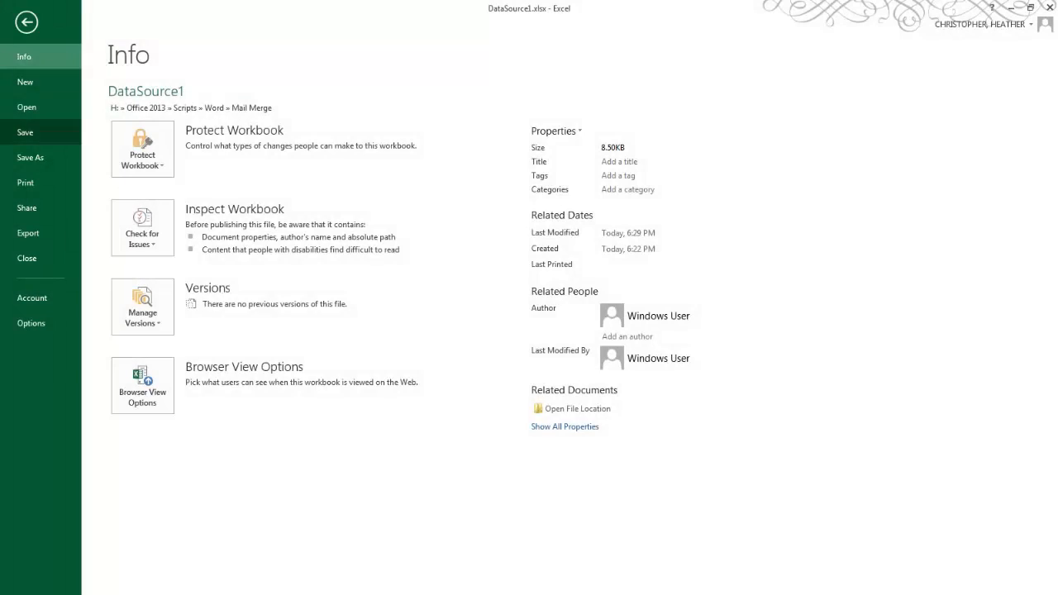
click(29, 157)
click(362, 144)
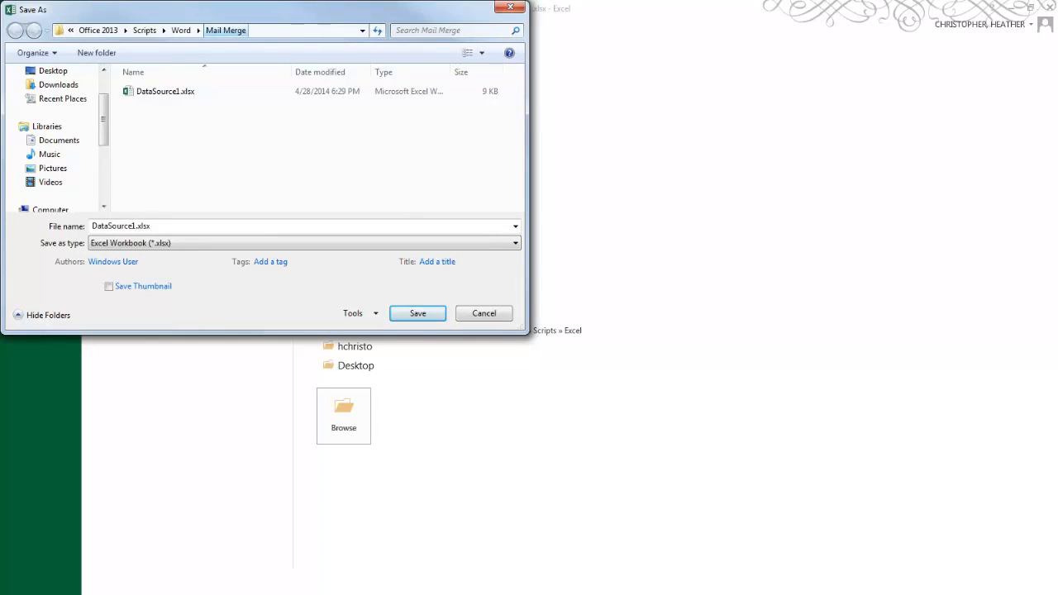
scroll(66, 168, down, 2)
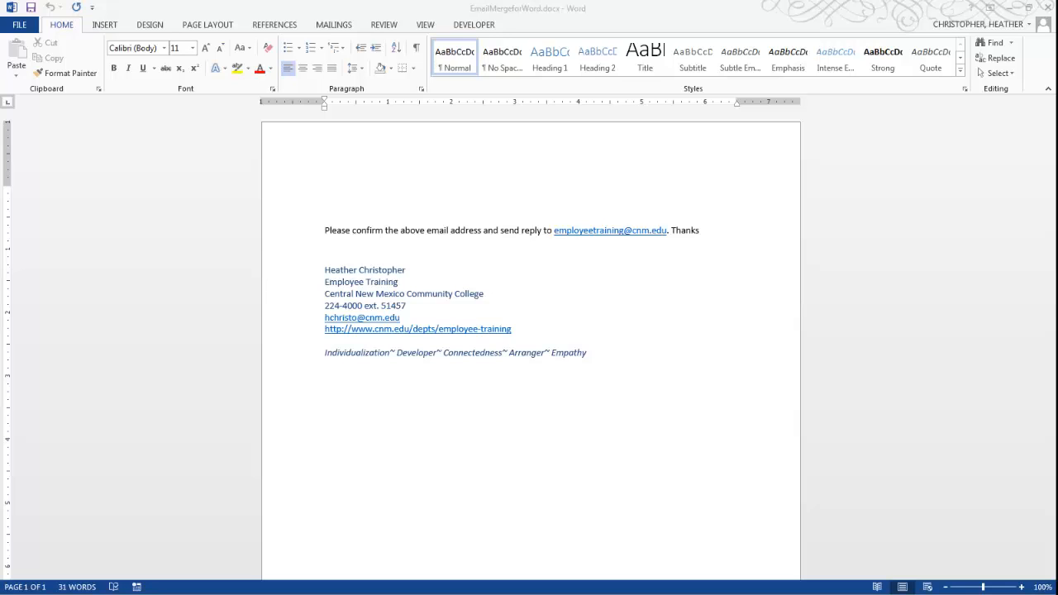
In Word, choose to use an existing recipient list and browse the H: drive to Office 2013 > Scripts > Word > Mail Merge.
click(334, 25)
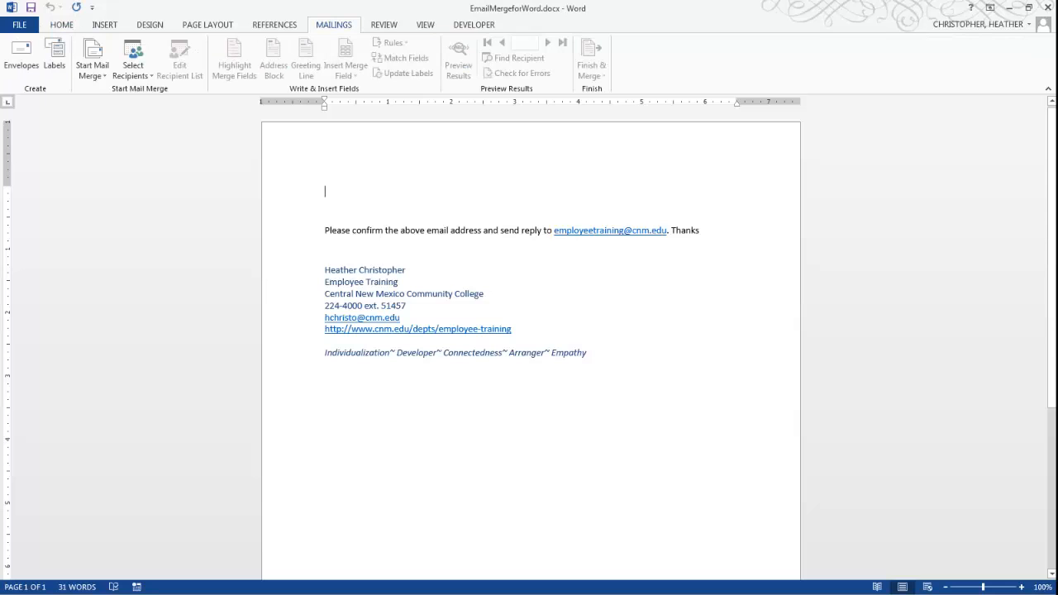
click(133, 70)
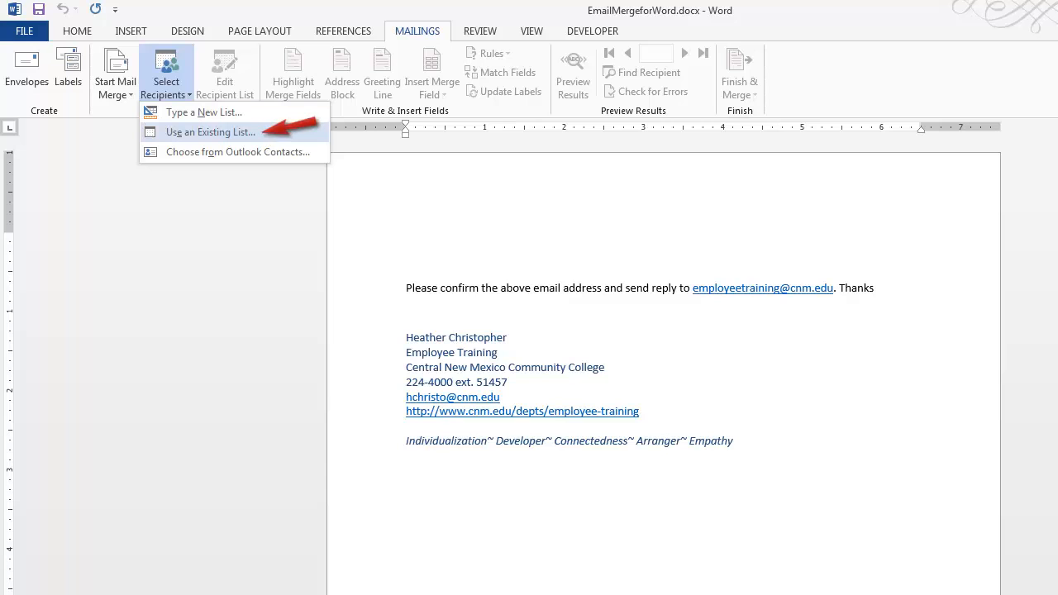
click(211, 132)
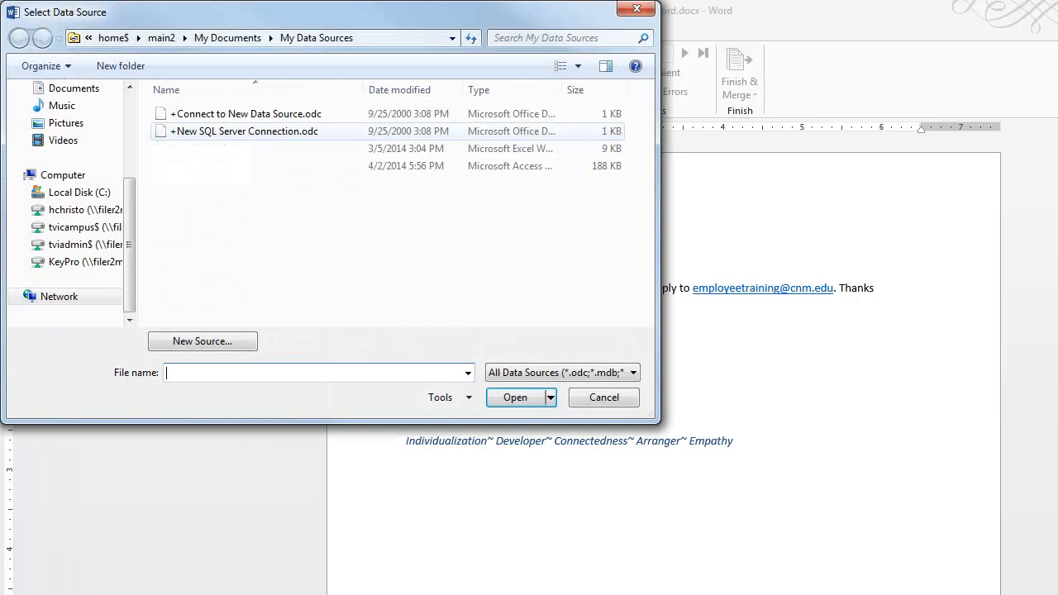
click(83, 209)
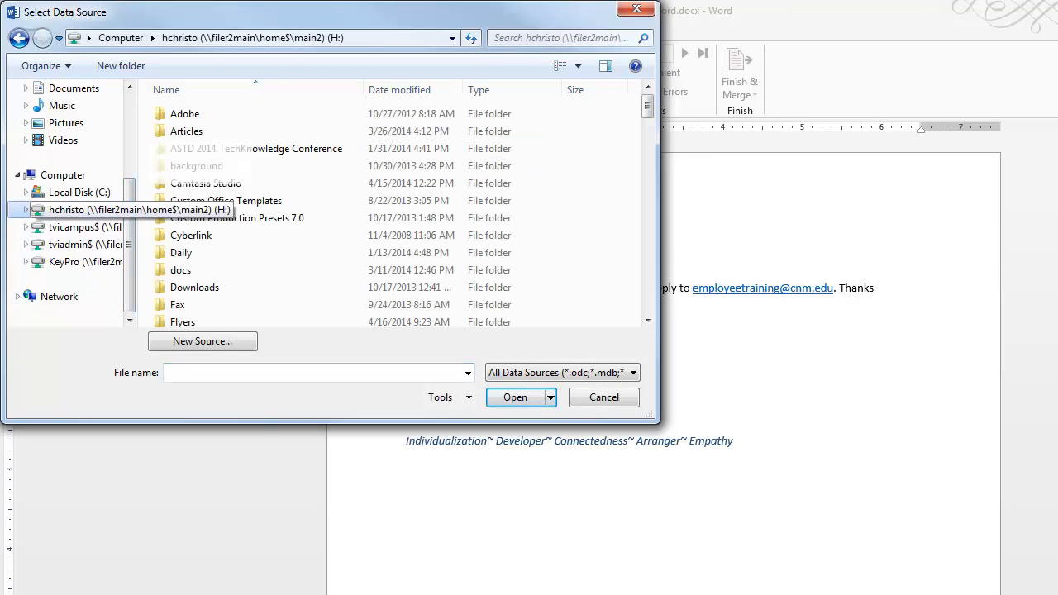
scroll(331, 215, down, 9)
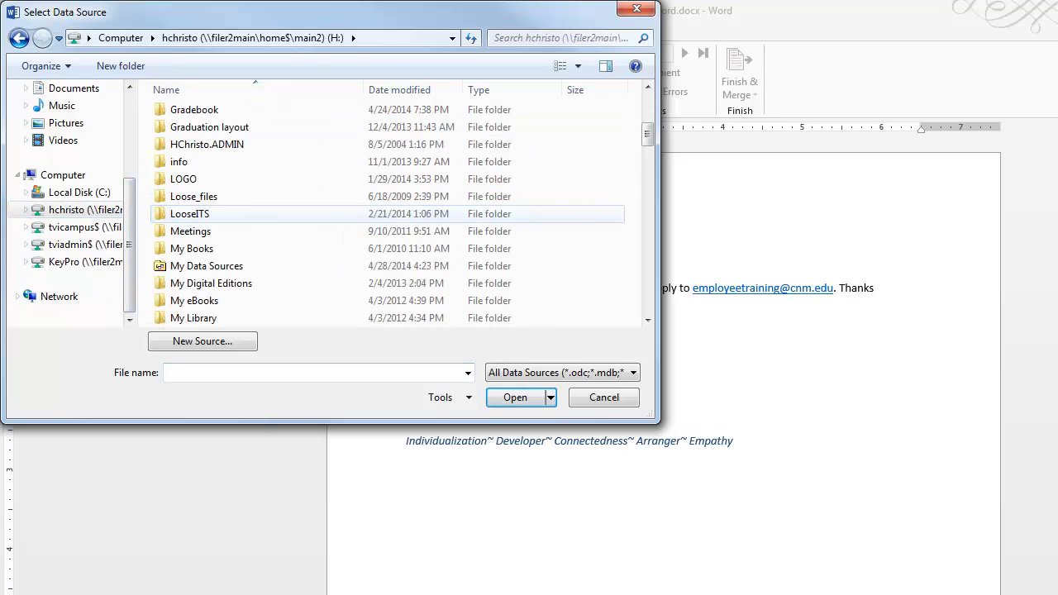
scroll(248, 213, down, 2)
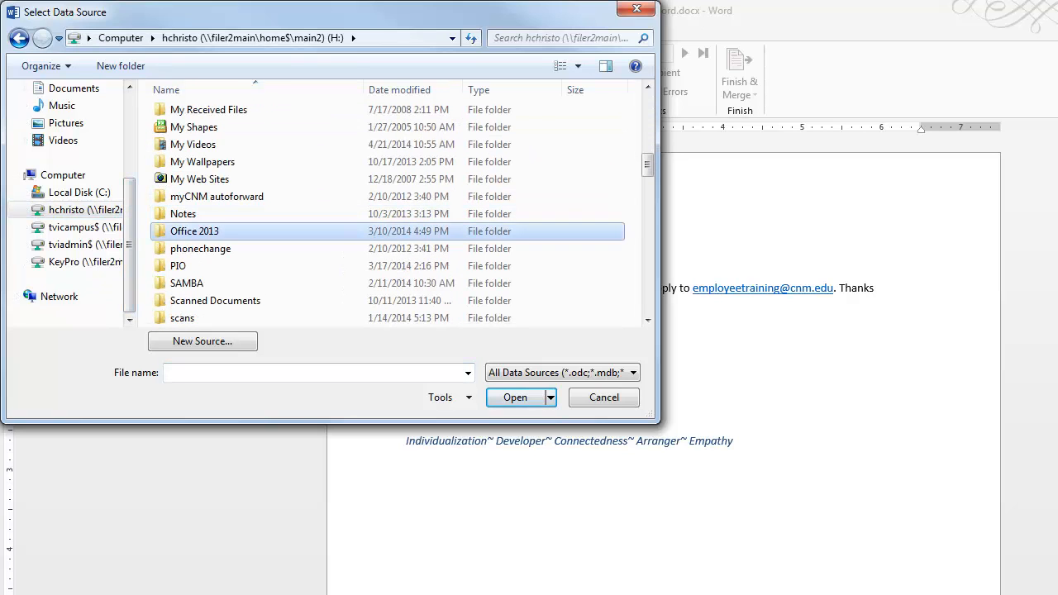
double_click(215, 230)
scroll(248, 215, down, 4)
double_click(215, 230)
double_click(182, 200)
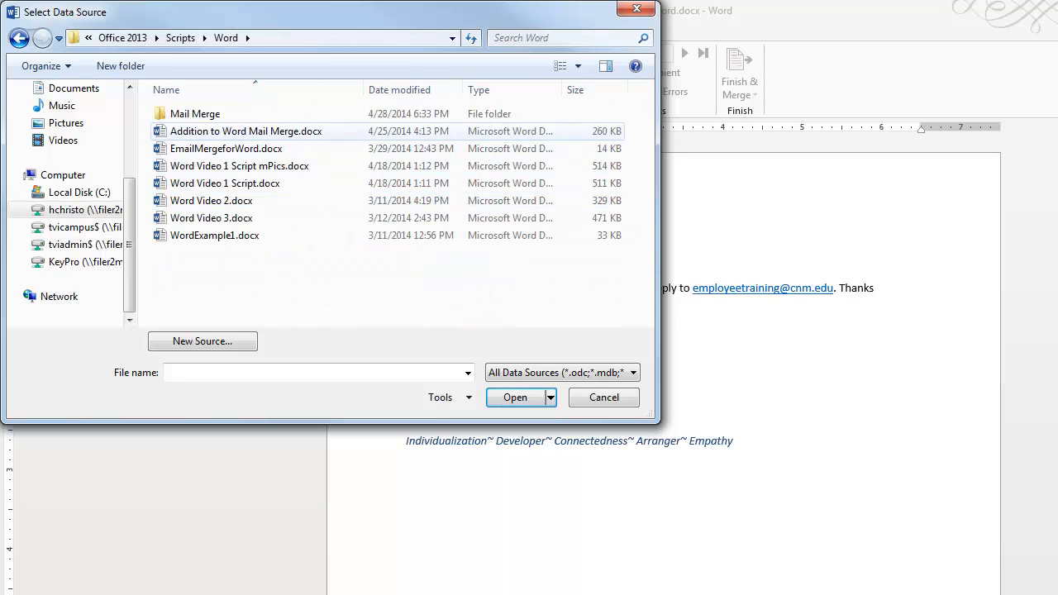
double_click(189, 114)
Open DataSource1.xlsx as the recipient list, using the Sheet1$ table.
click(206, 114)
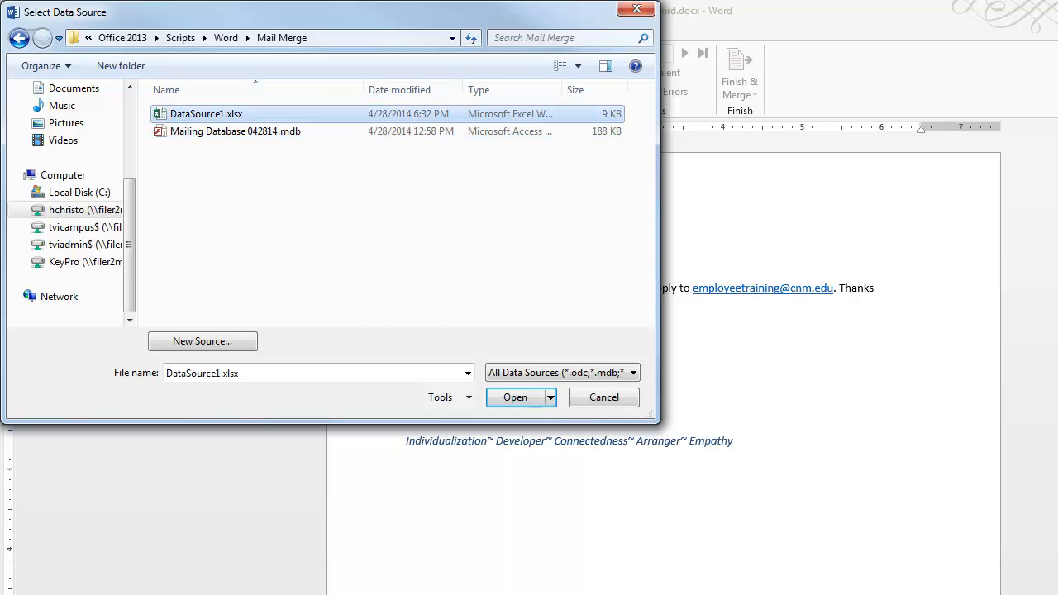
key(Return)
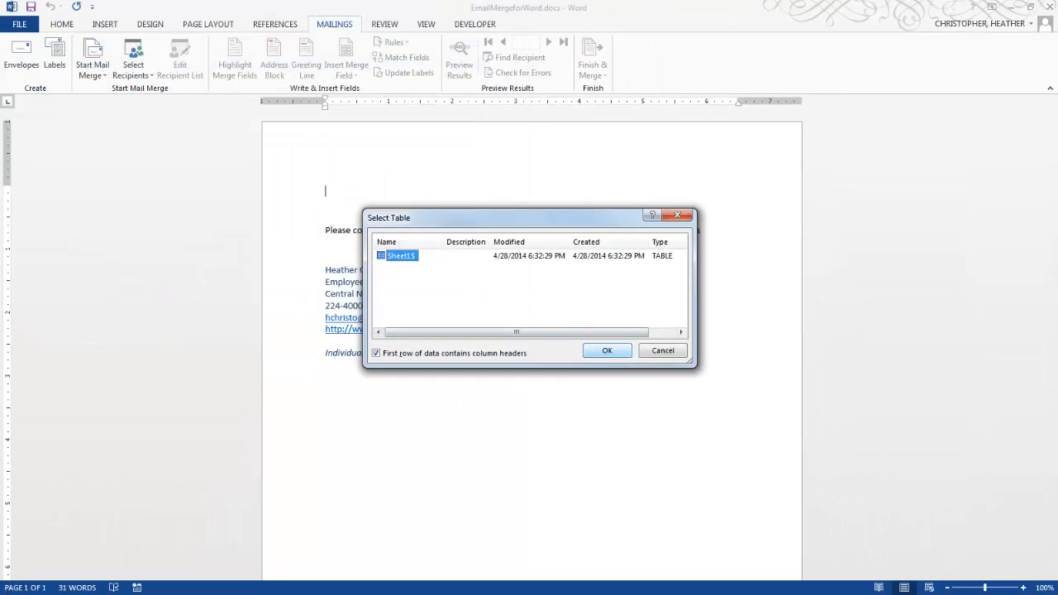
click(606, 350)
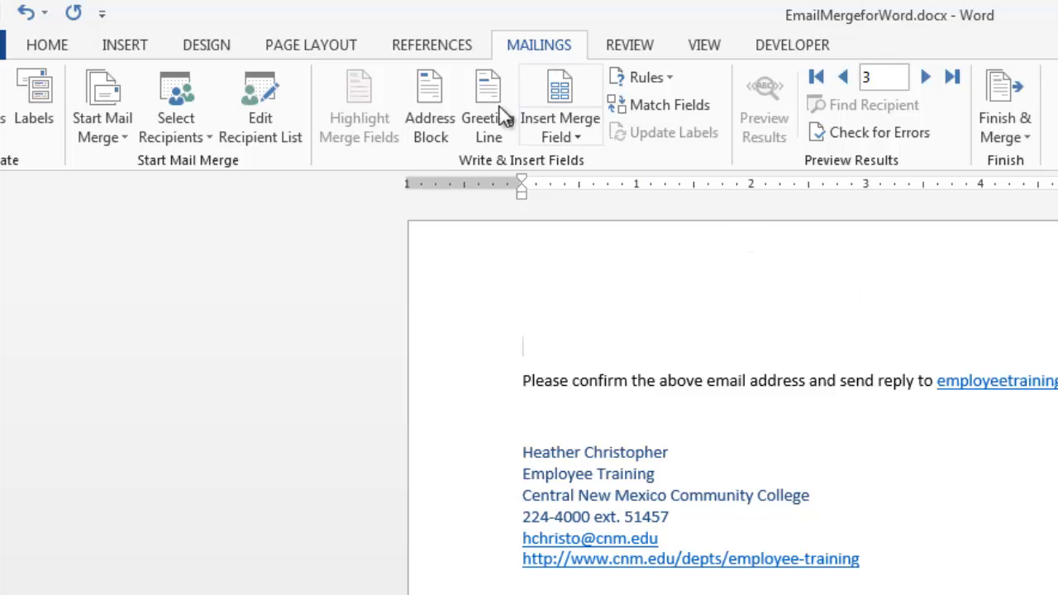
Set up a greeting line with Dear, the full first name alone as name format, and a colon as ending punctuation.
click(489, 129)
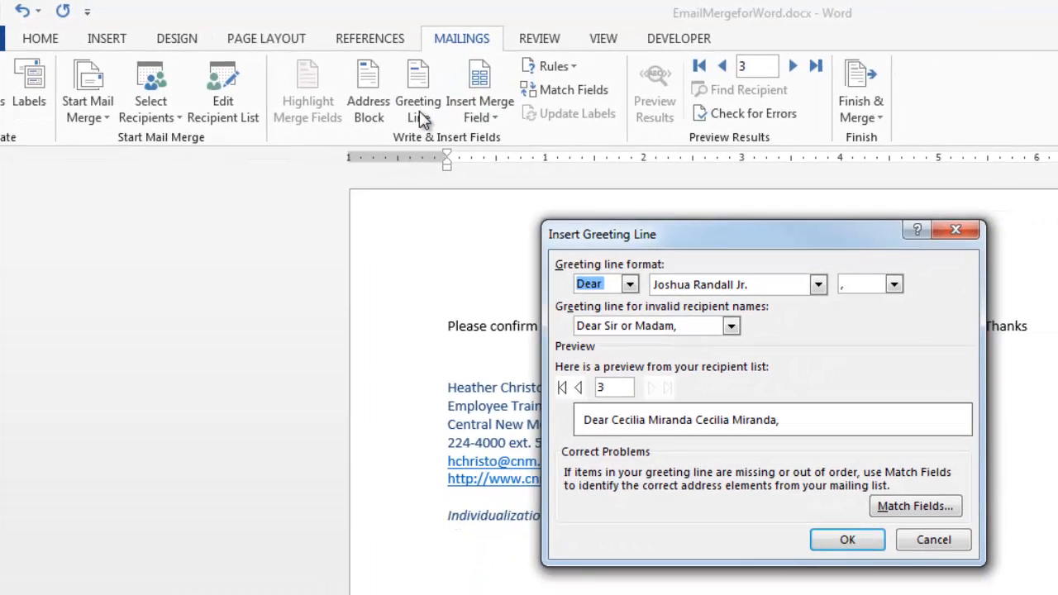
click(817, 284)
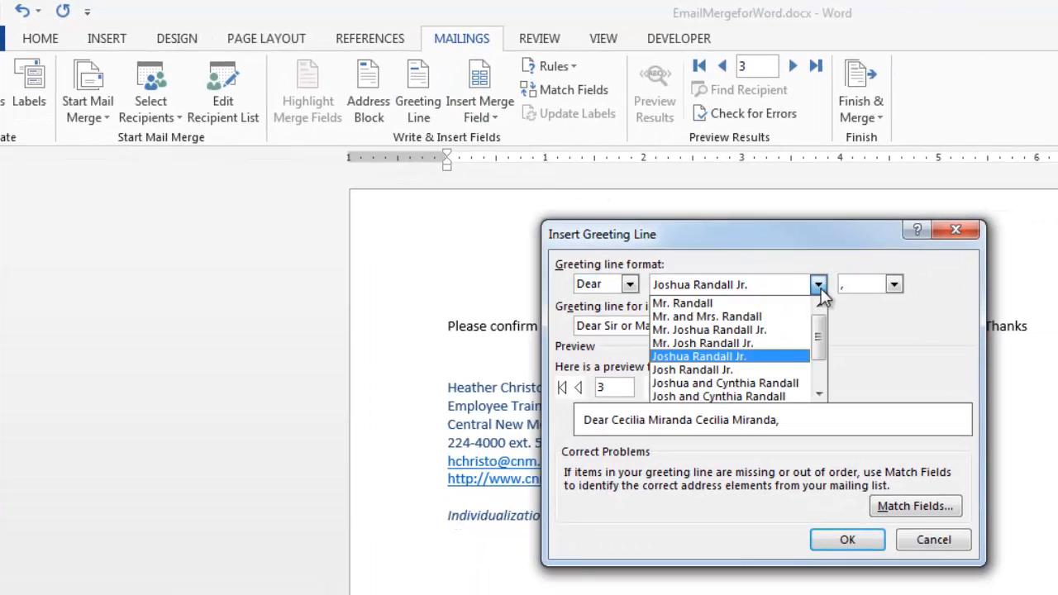
drag(817, 330, 818, 354)
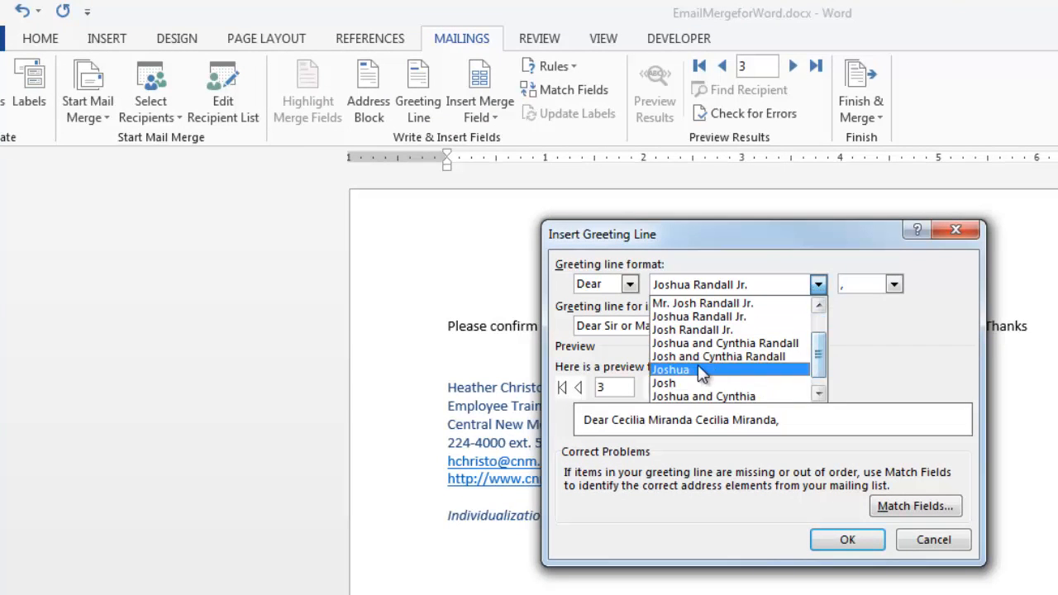
click(699, 370)
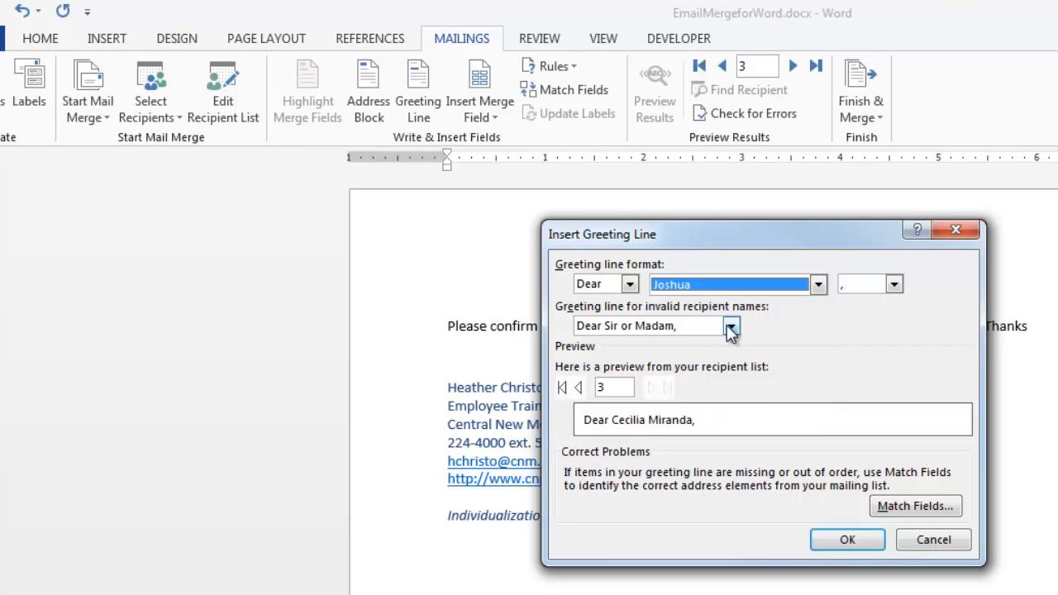
click(893, 285)
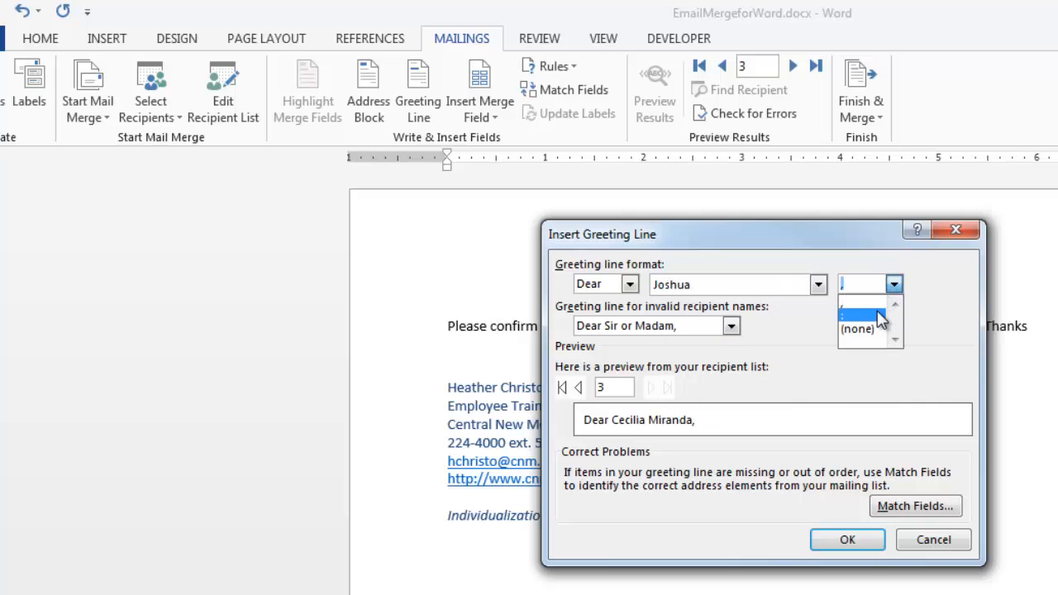
click(879, 322)
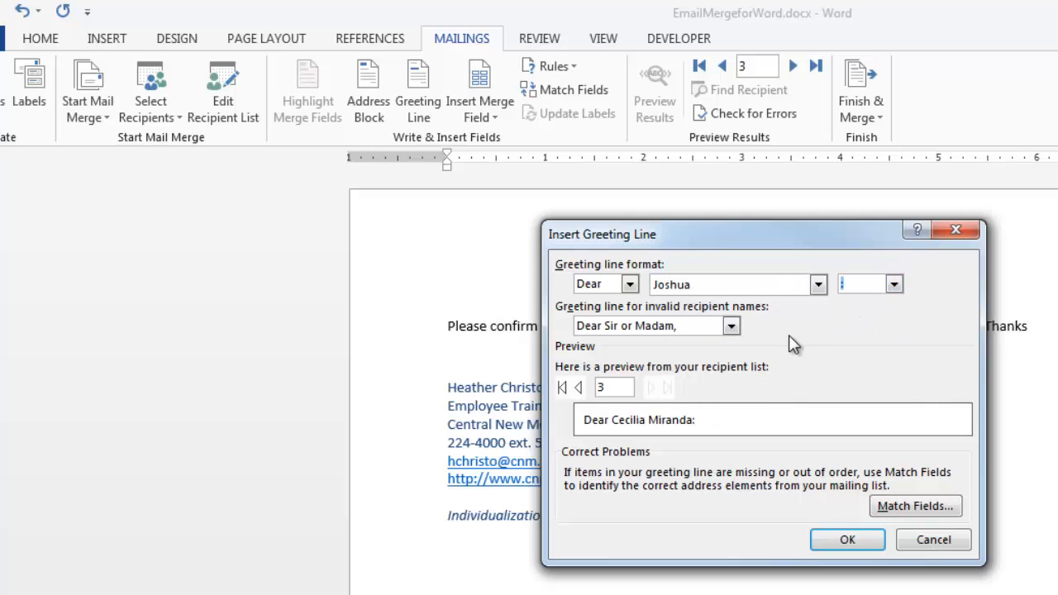
Preview the greeting back to recipient 1 and insert the greeting line above the message text.
click(578, 388)
click(578, 387)
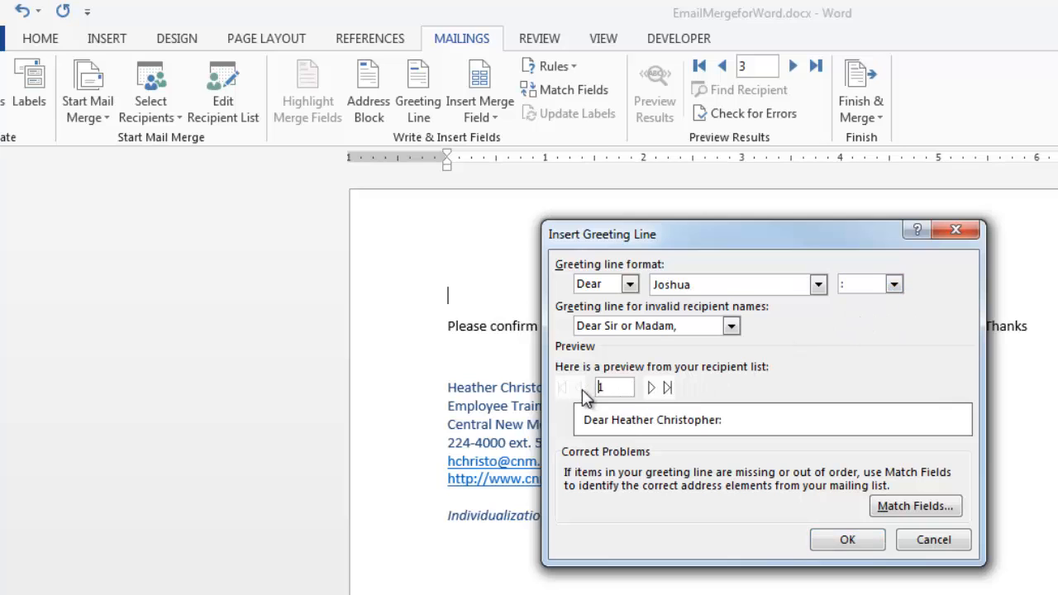
click(860, 538)
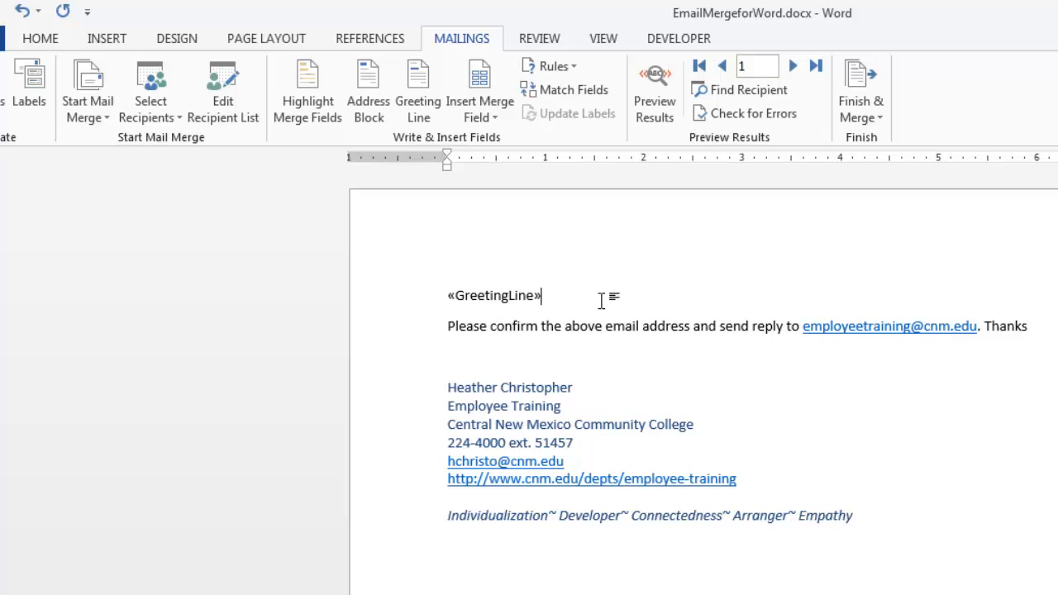
Add an empty line above the greeting line and insert the Email merge field there.
click(450, 265)
key(Return)
key(Up)
click(481, 116)
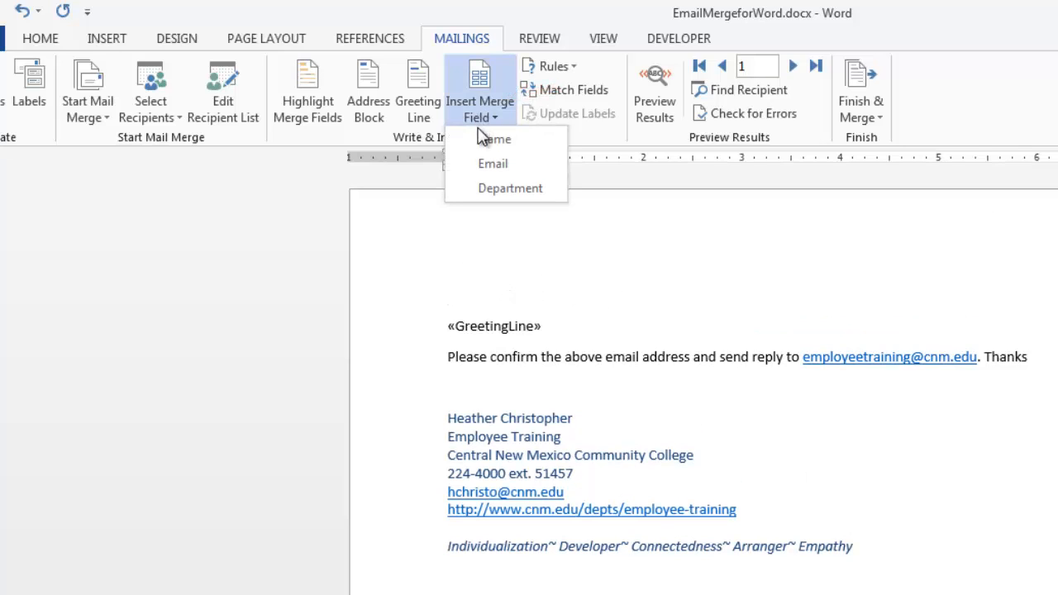
click(483, 164)
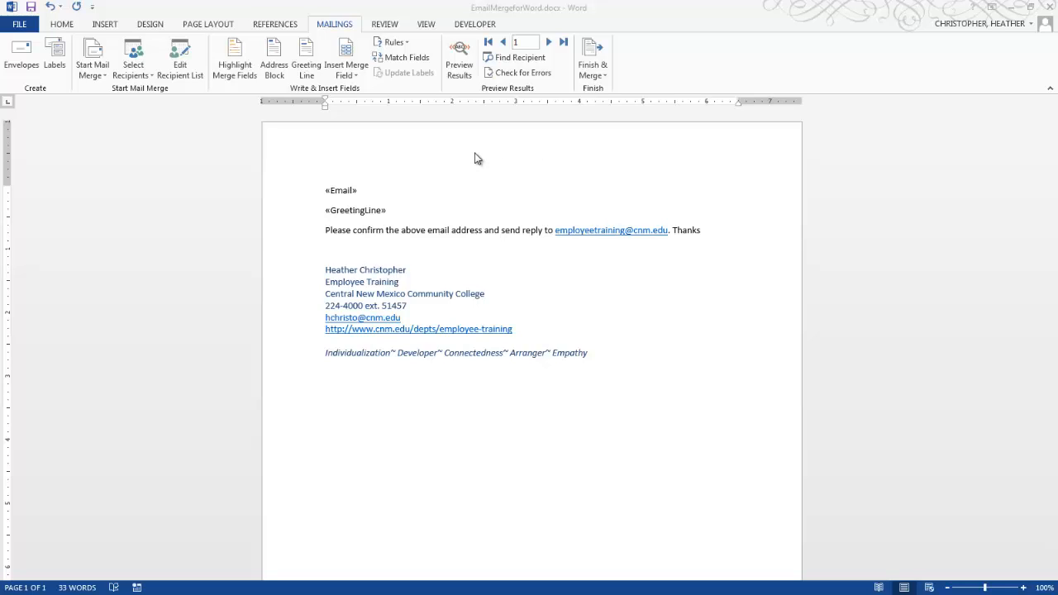
Preview the merged results, stepping forward through the recipients to record 3 and back to record 1.
click(345, 28)
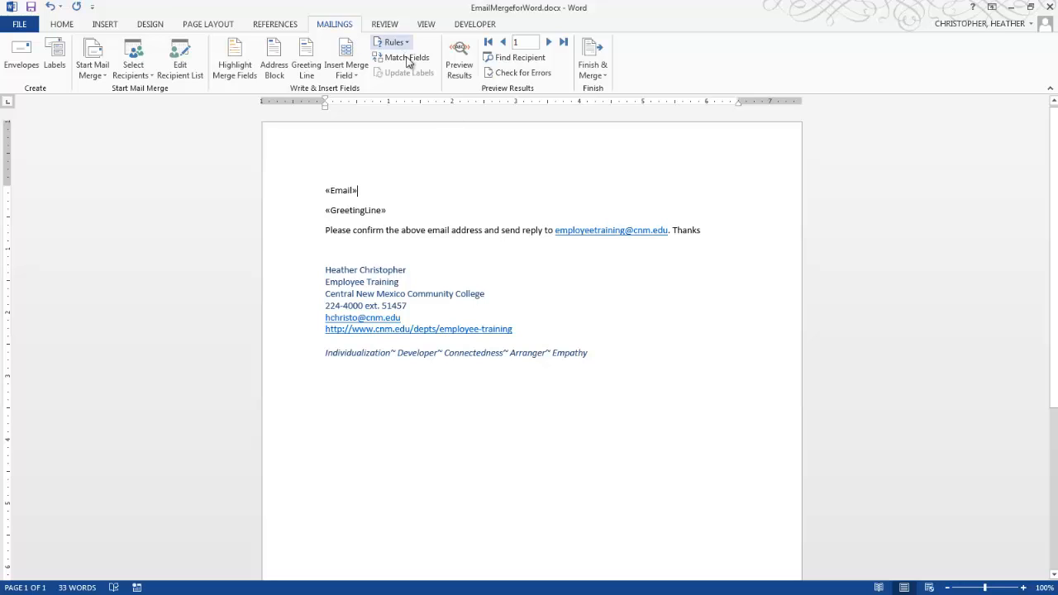
click(459, 66)
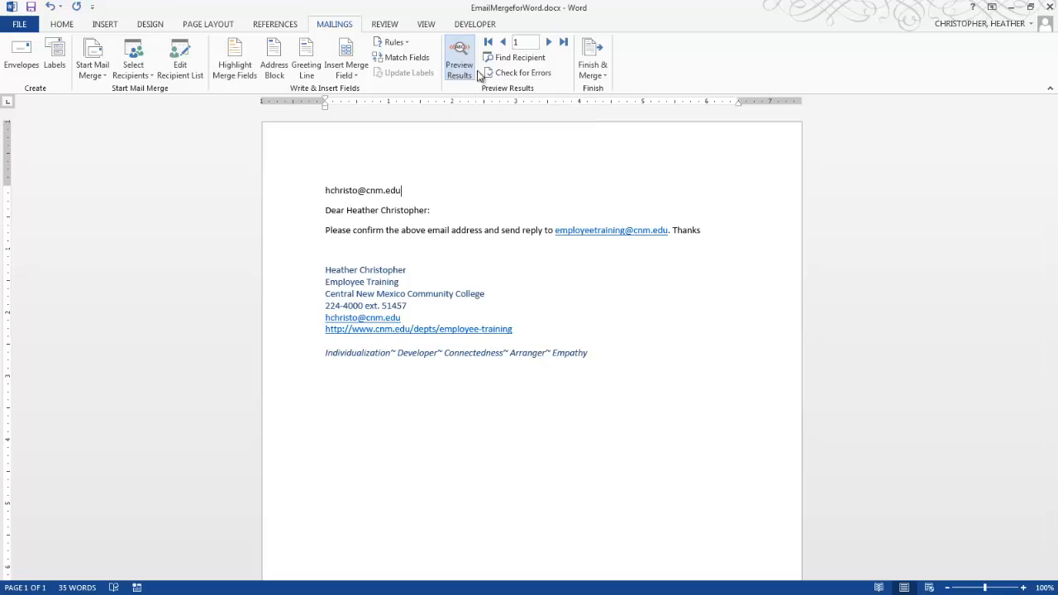
click(548, 42)
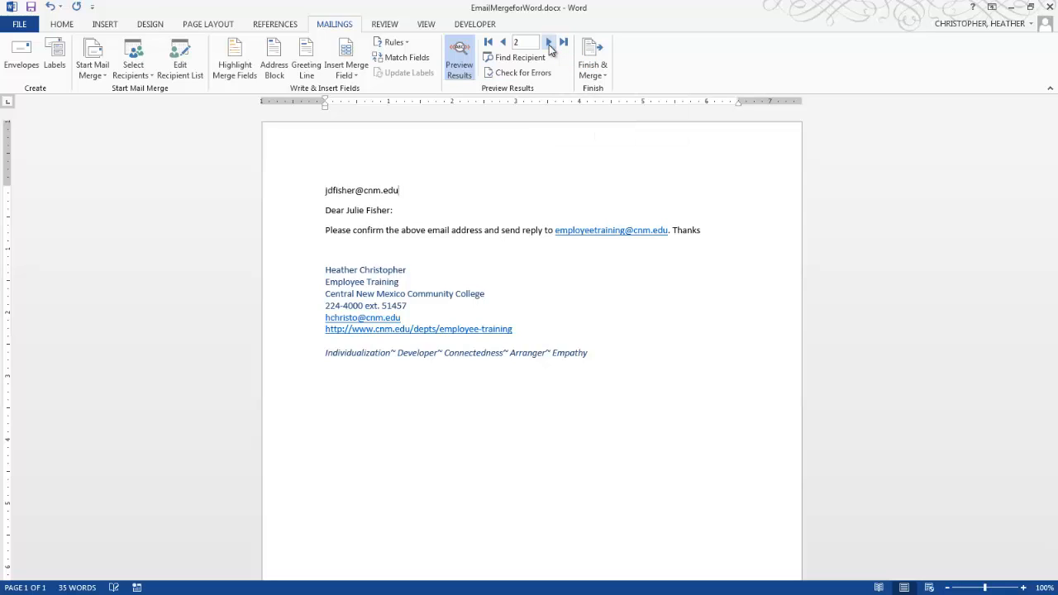
click(549, 42)
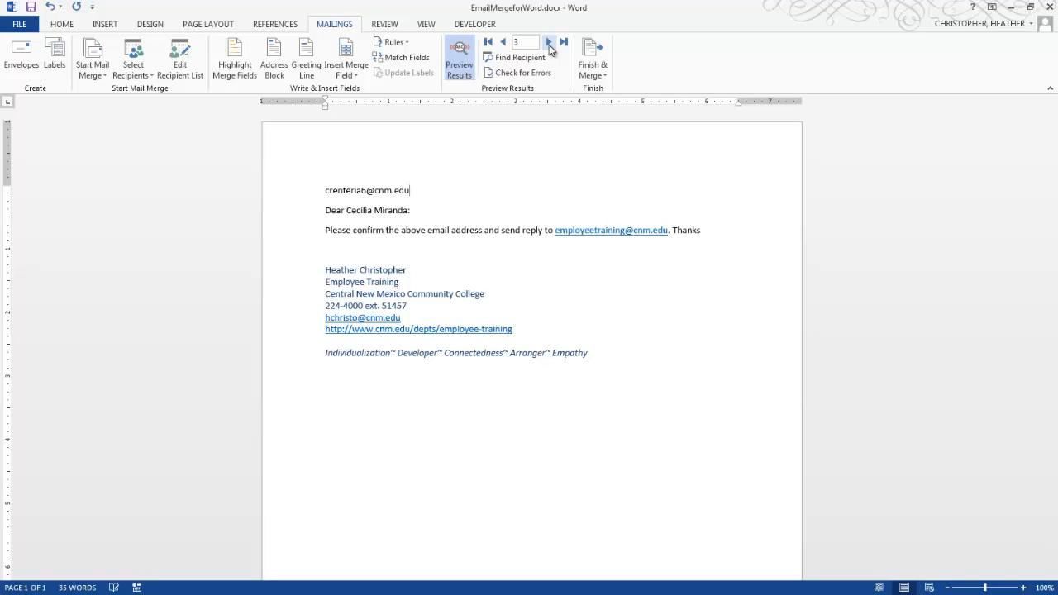
click(502, 43)
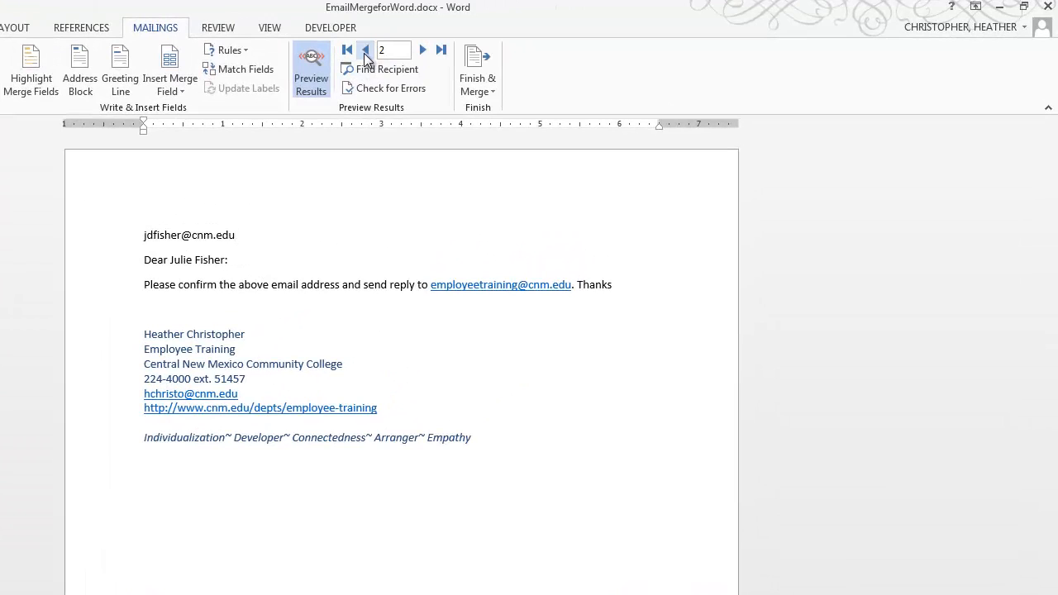
click(366, 51)
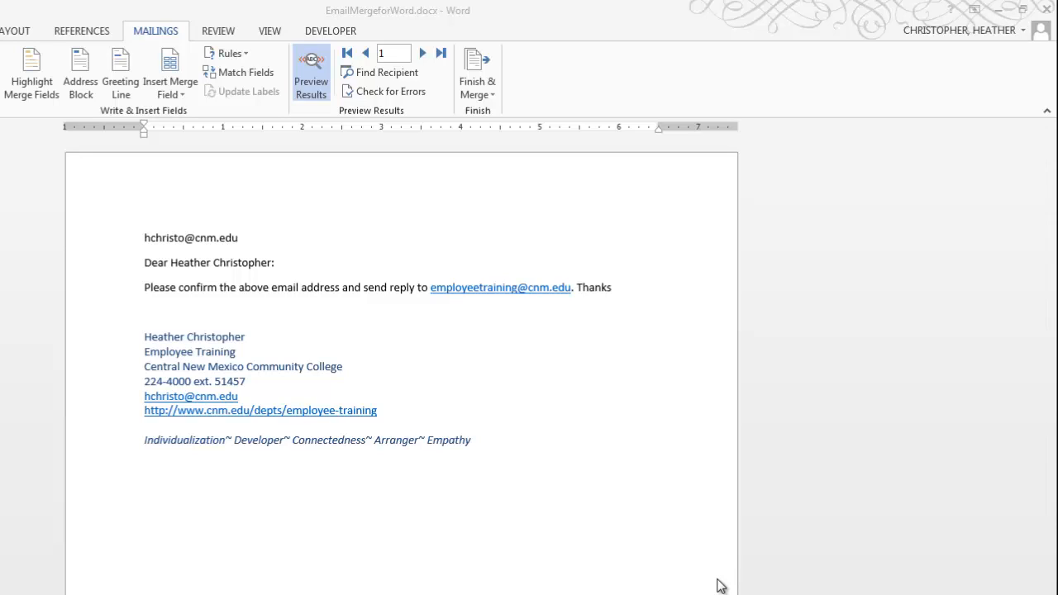
Finish the merge as e-mail messages, using the Email field for the recipient address.
click(479, 95)
click(478, 97)
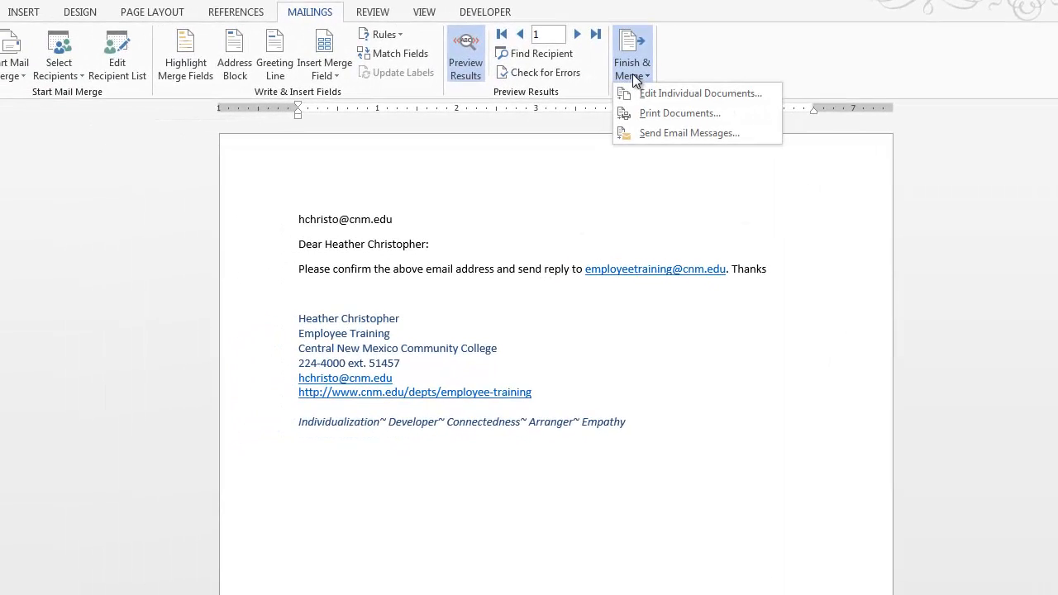
click(652, 132)
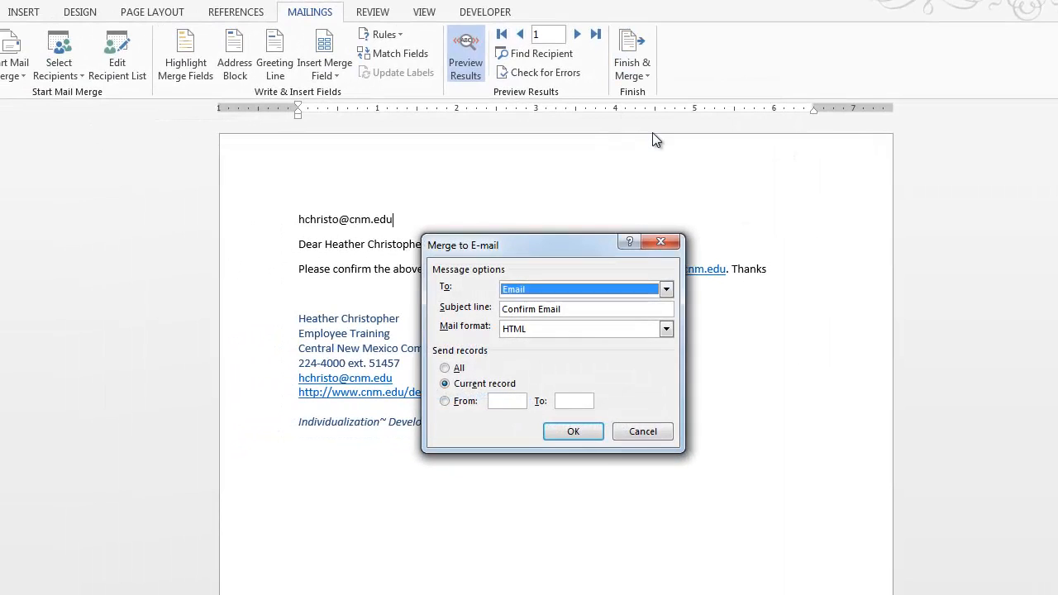
click(583, 290)
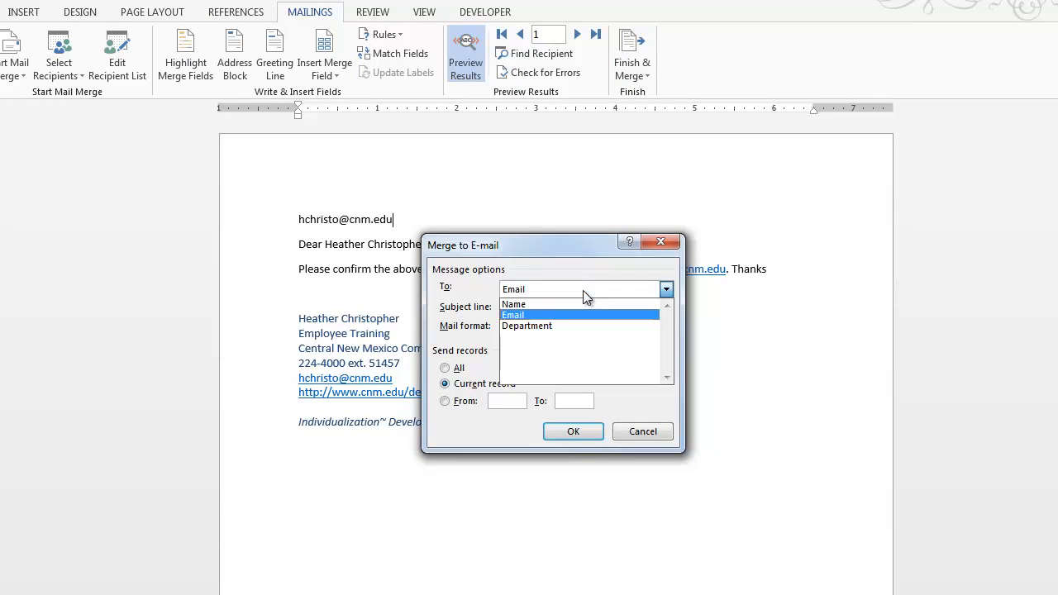
click(564, 311)
Send only the current record in HTML format with the subject line Confirm Email.
click(569, 309)
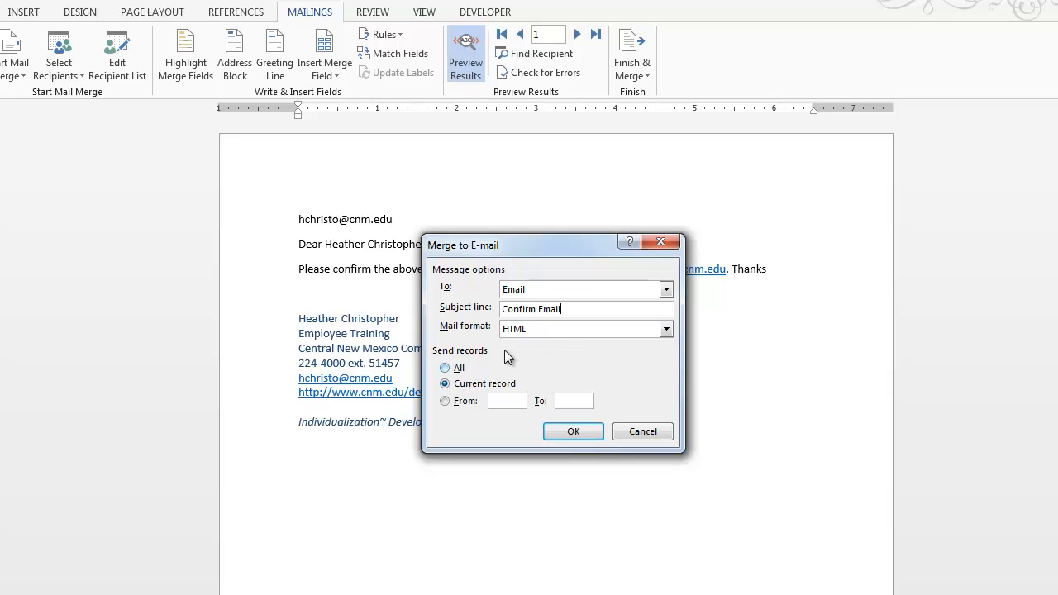
drag(584, 311, 474, 324)
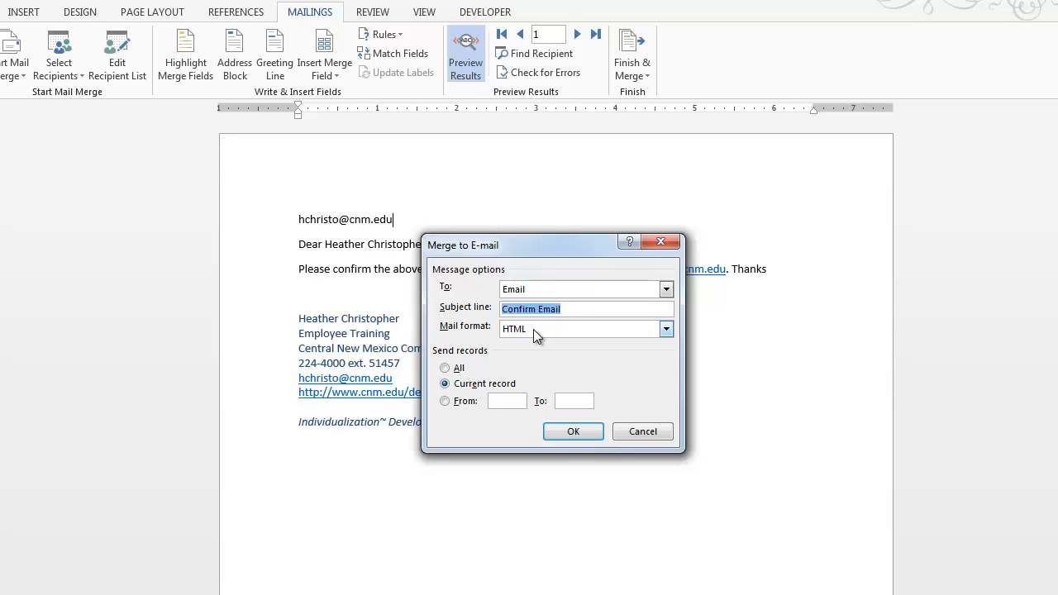
click(533, 329)
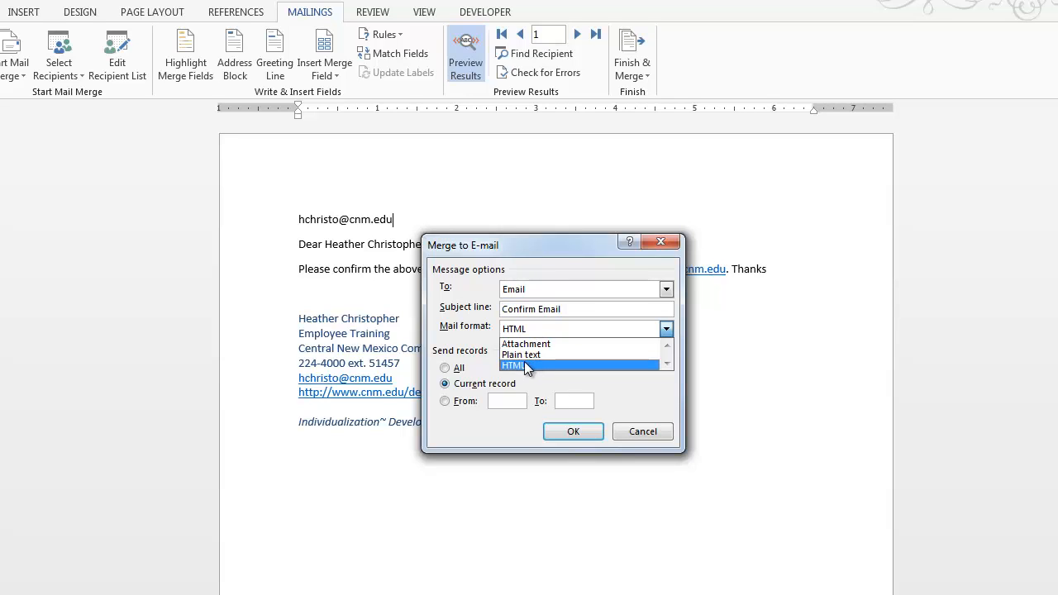
click(524, 361)
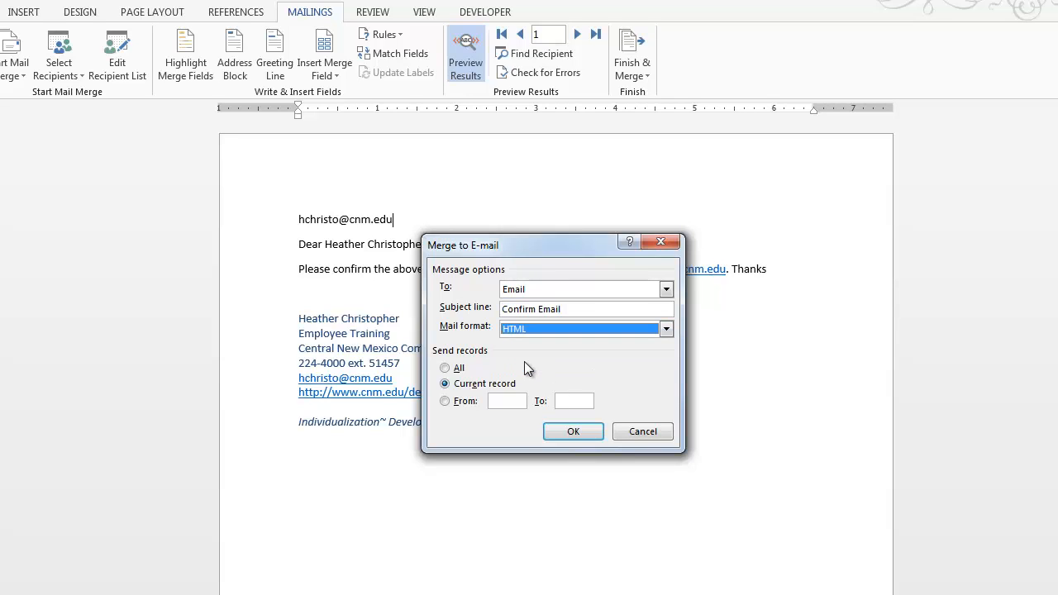
click(446, 385)
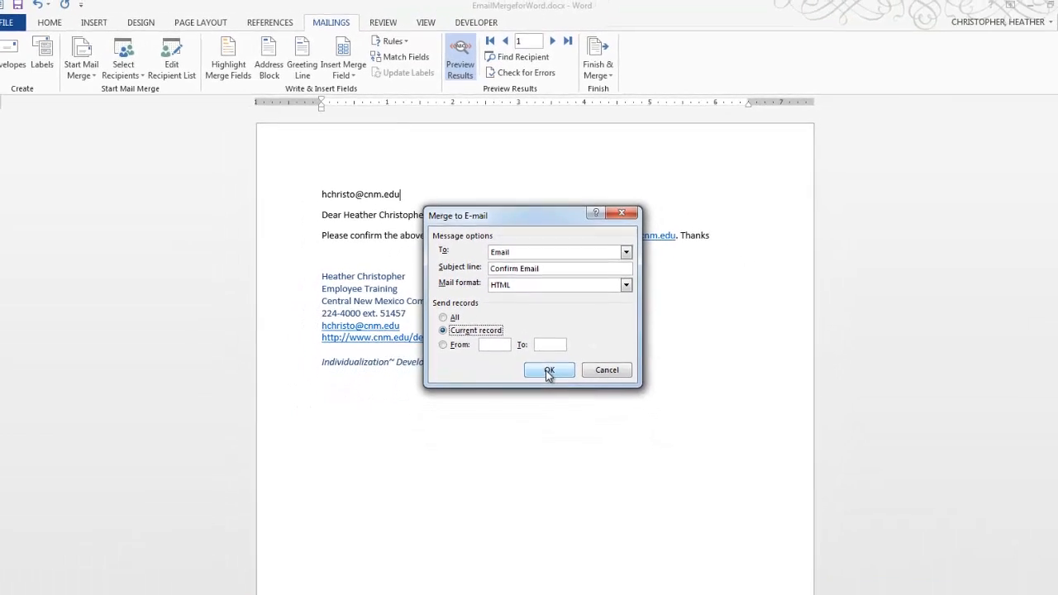
click(548, 371)
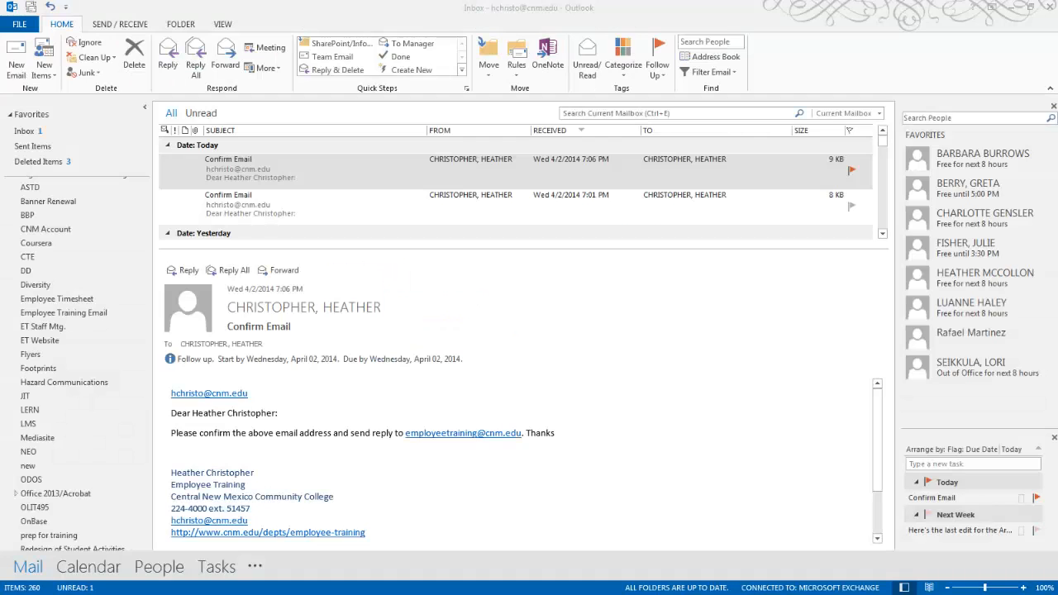
In the Outlook inbox, open the newest Confirm Email message to check the merged e-mail.
double_click(355, 180)
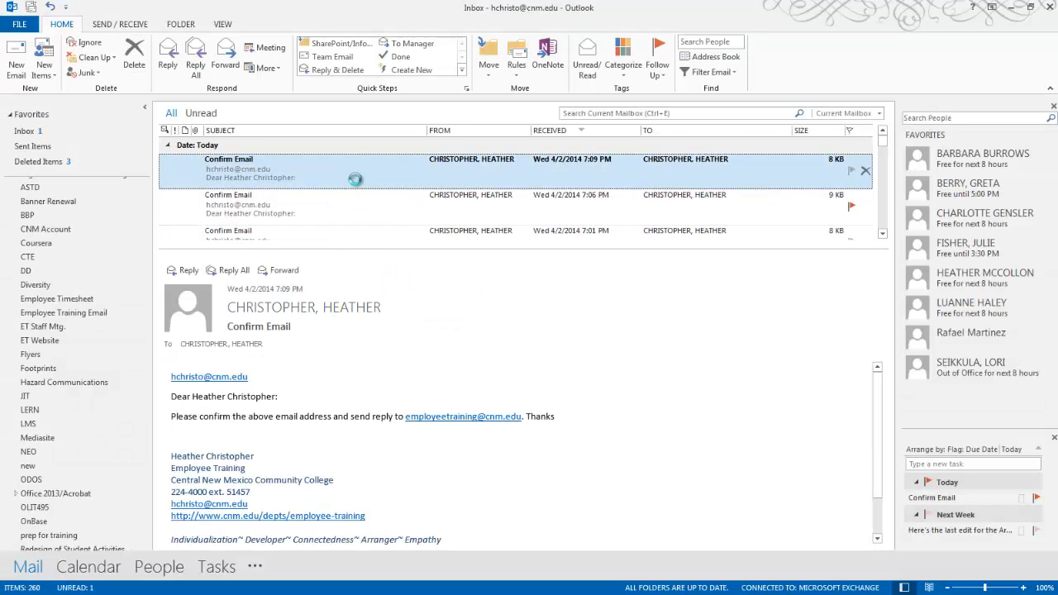